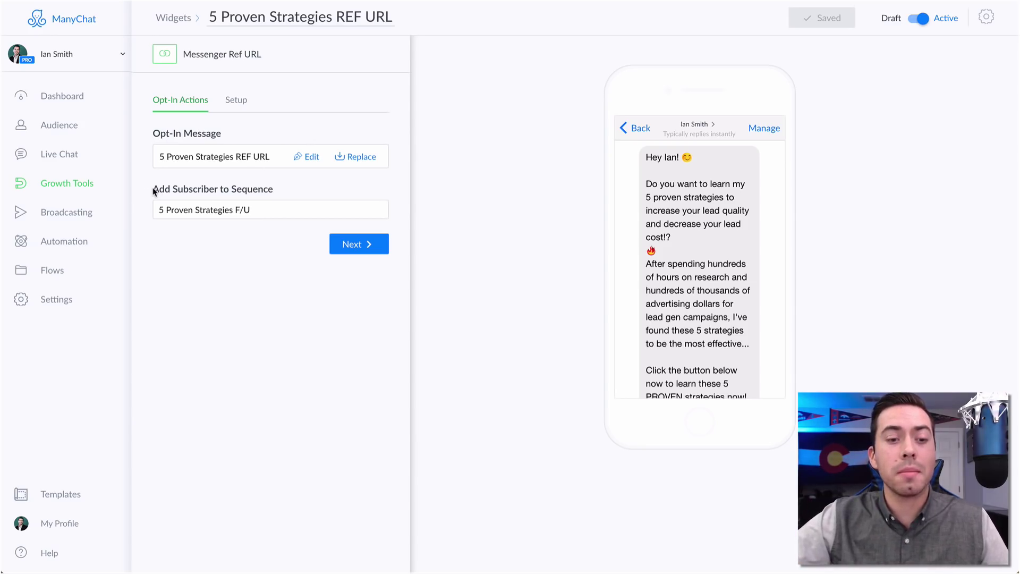
Step: Open the 5 Proven Strategies REF URL opt-in message for editing and inspect the Actions step that follows its button
{"action": "left_click_drag", "start_coordinate": [155, 192], "coordinate": [273, 190]}
{"action": "left_click", "coordinate": [276, 189]}
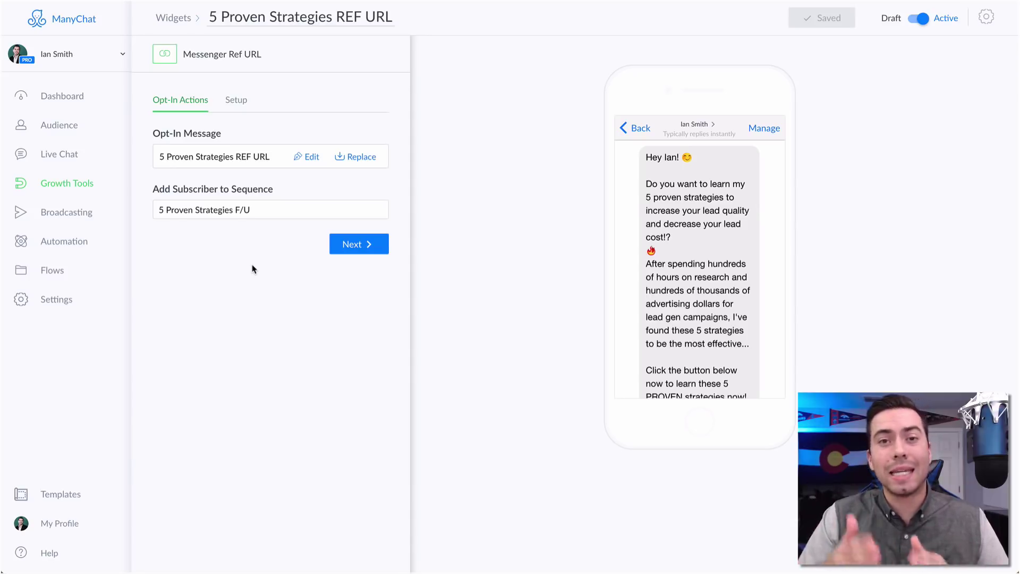
{"action": "left_click", "coordinate": [310, 157]}
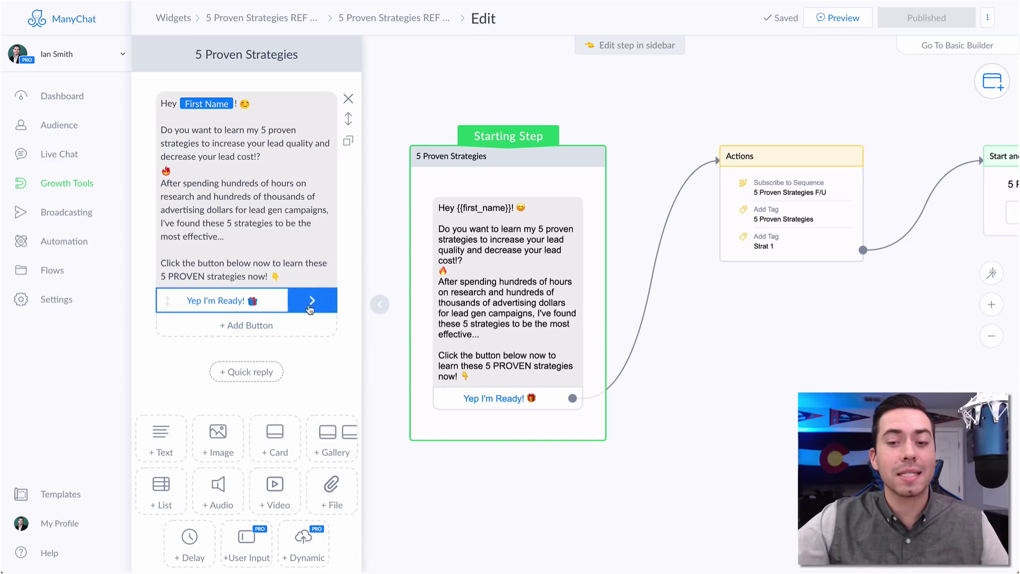
{"action": "left_click", "coordinate": [733, 240]}
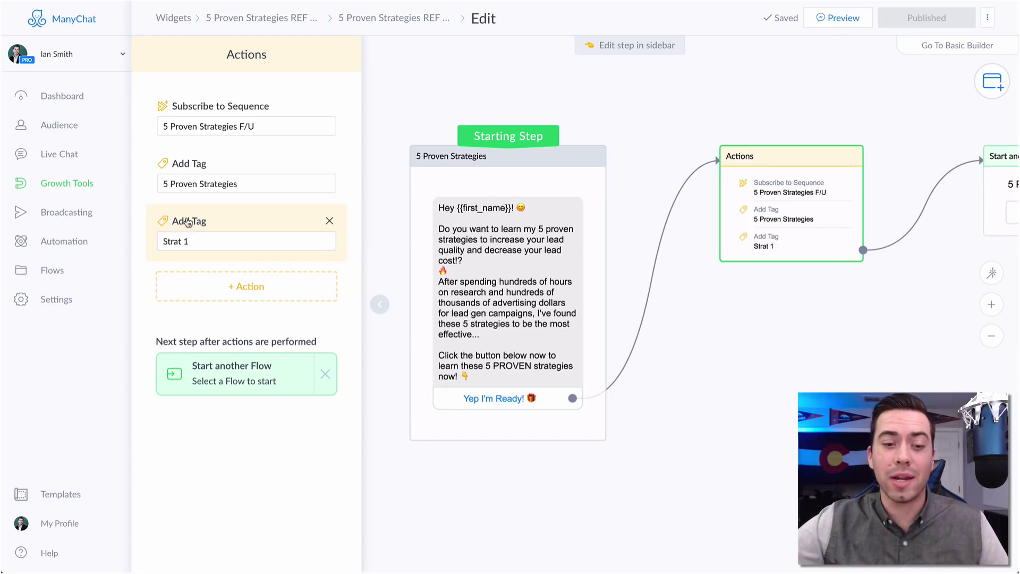
Step: Open the linked 5 Proven Strategies FLOW from the Start another Flow step and switch it to editing
{"action": "left_click", "coordinate": [217, 383]}
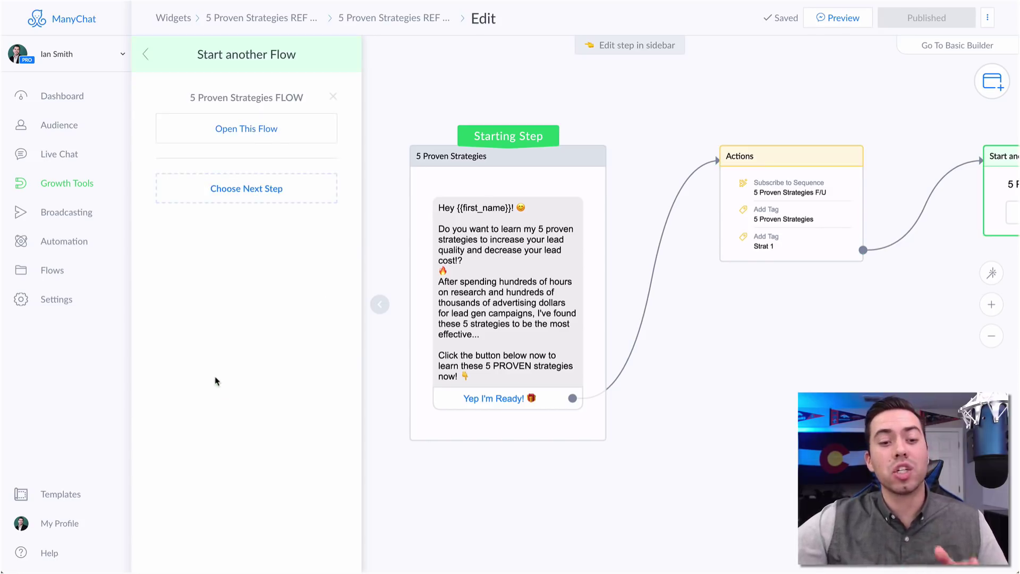
{"action": "left_click", "coordinate": [239, 132]}
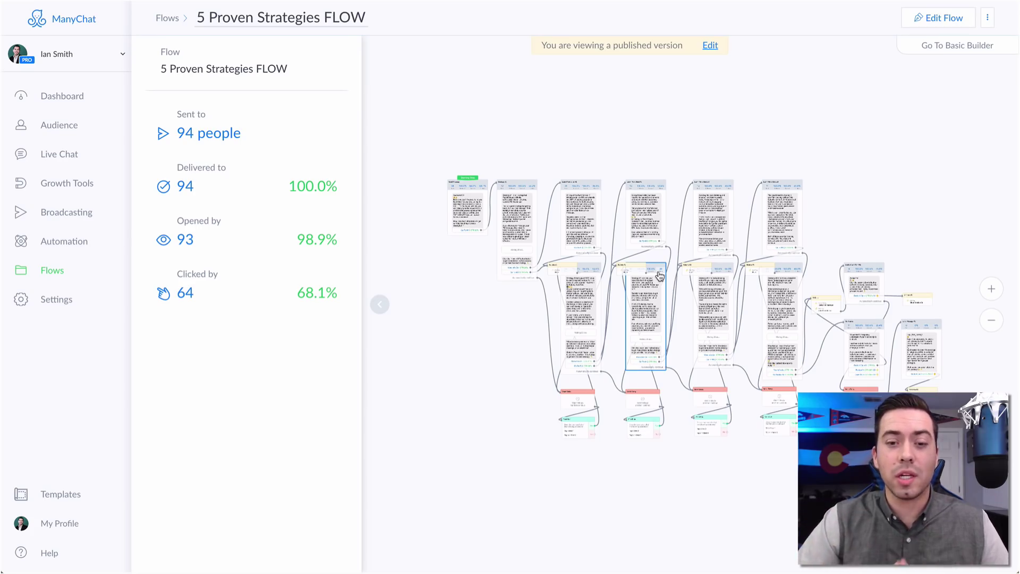
{"action": "left_click", "coordinate": [933, 20]}
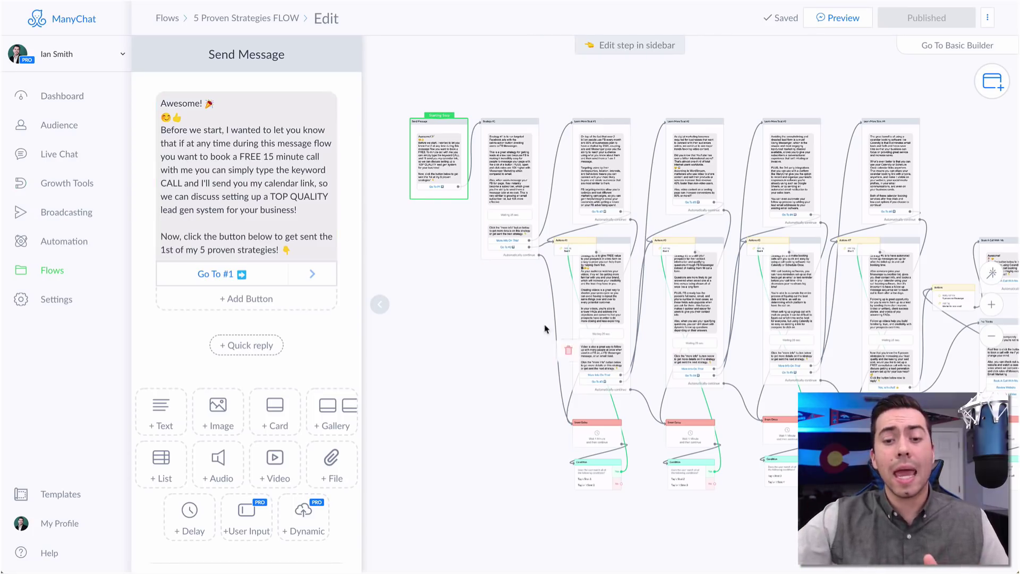
Step: Look over the whole flow layout and open its starting Send Message step
{"action": "scroll", "coordinate": [691, 298], "scroll_direction": "right", "scroll_amount": 5}
{"action": "scroll", "coordinate": [691, 298], "scroll_direction": "down", "scroll_amount": 2}
{"action": "mouse_move", "coordinate": [748, 319]}
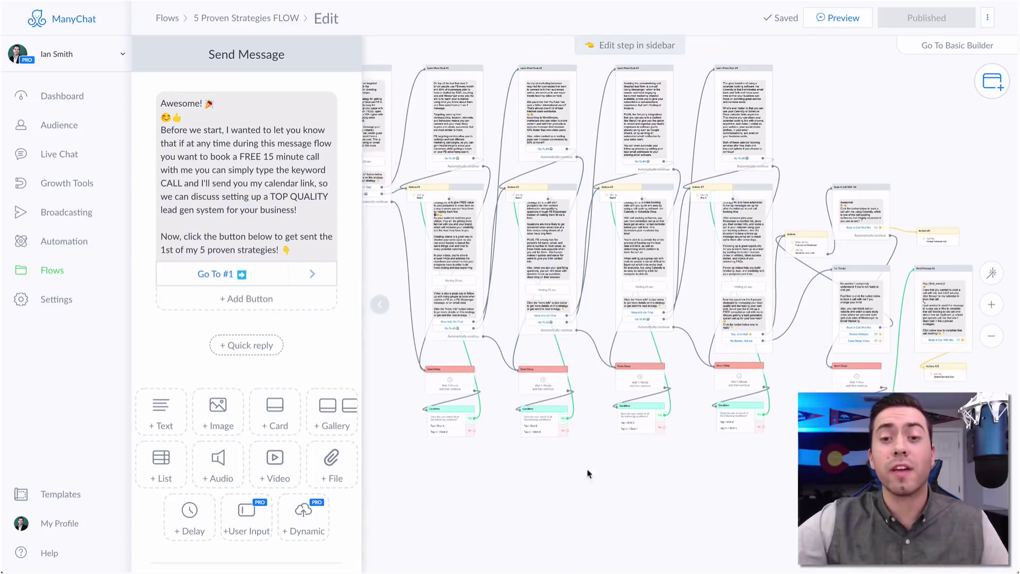
{"action": "left_click_drag", "start_coordinate": [588, 471], "coordinate": [693, 465]}
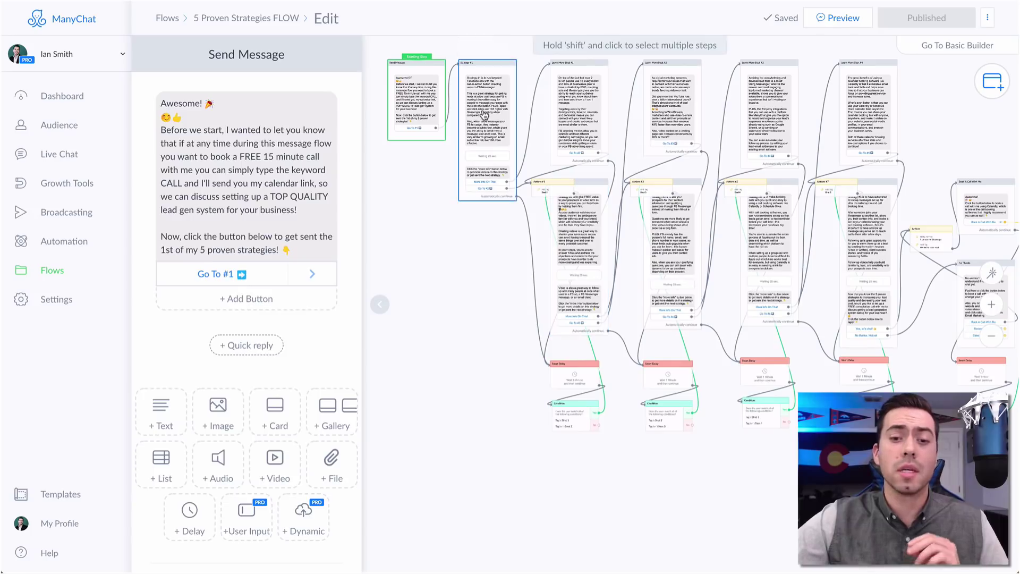
{"action": "left_click", "coordinate": [478, 128]}
{"action": "left_click", "coordinate": [422, 110]}
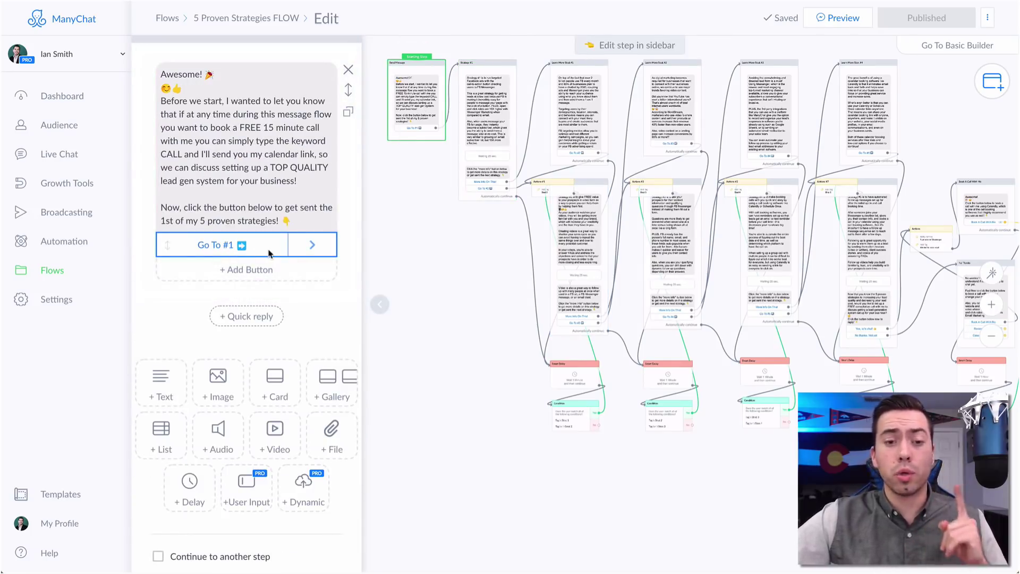
Step: Examine the Strategy #1 message, its waiting block and the follow-up text with the More Info On This! and Go To #2 buttons
{"action": "left_click", "coordinate": [492, 101]}
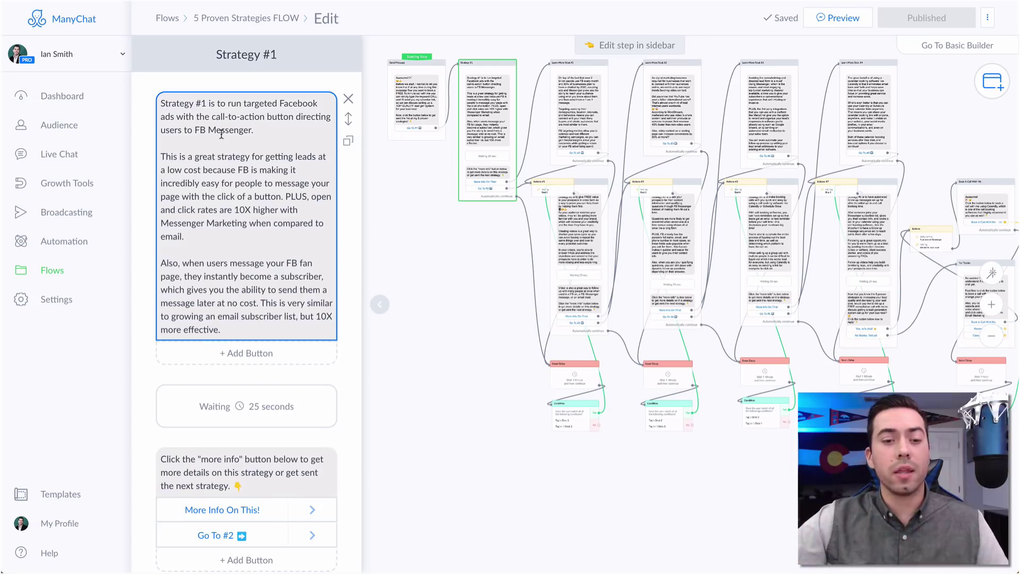
{"action": "scroll", "coordinate": [240, 191], "scroll_direction": "down", "scroll_amount": 3}
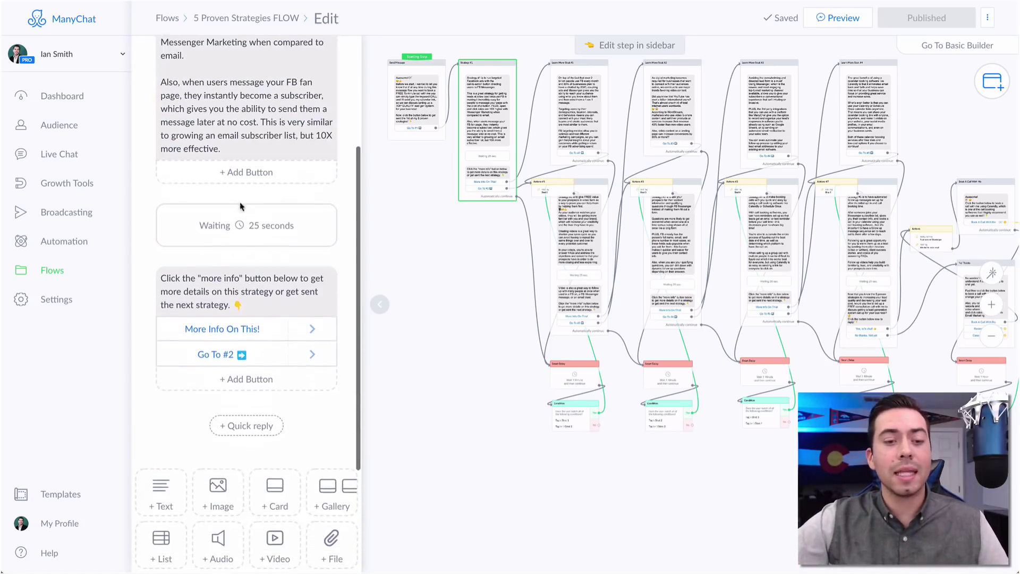
{"action": "scroll", "coordinate": [240, 207], "scroll_direction": "down", "scroll_amount": 1}
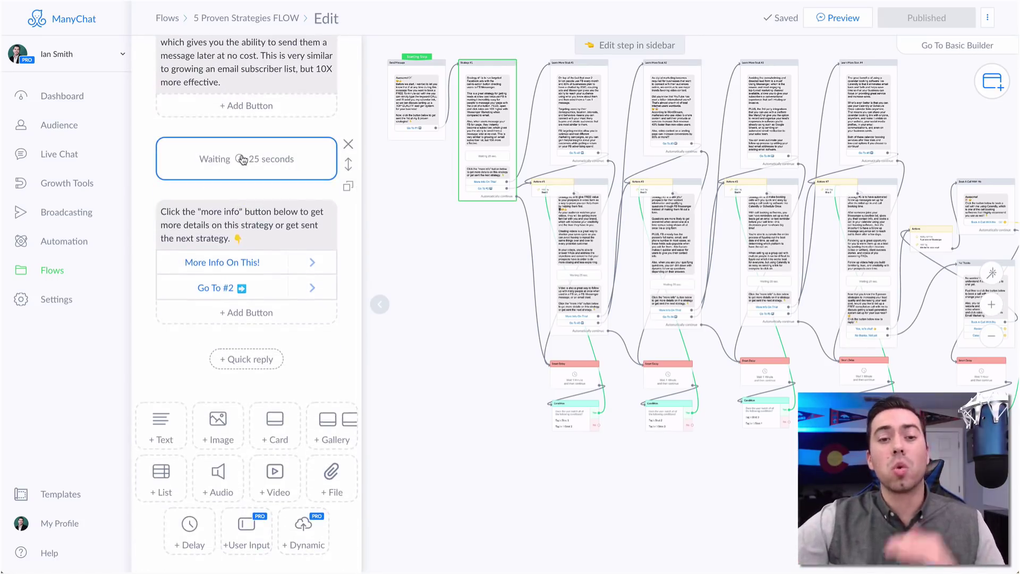
{"action": "scroll", "coordinate": [242, 160], "scroll_direction": "up", "scroll_amount": 2}
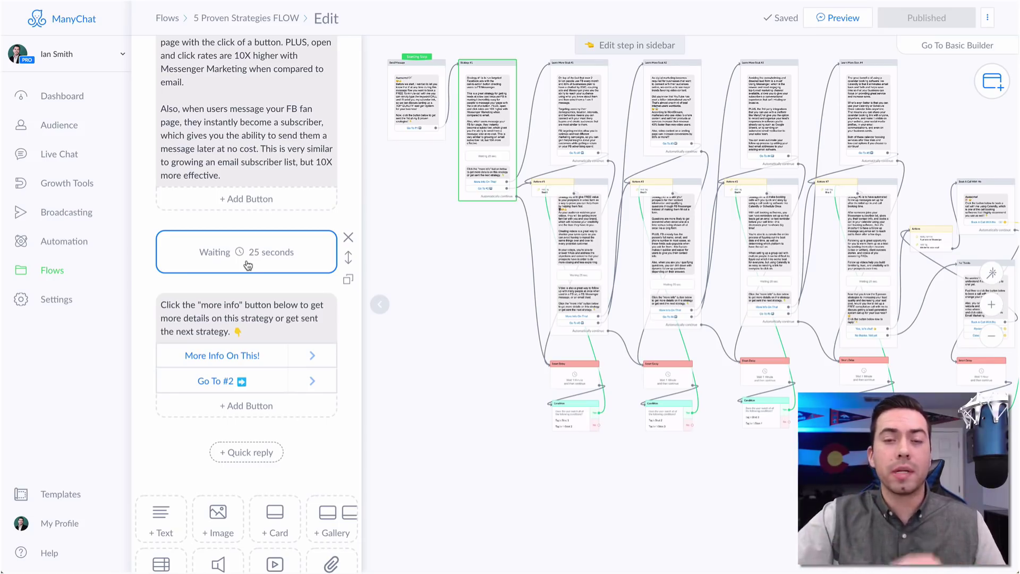
{"action": "scroll", "coordinate": [252, 266], "scroll_direction": "up", "scroll_amount": 3}
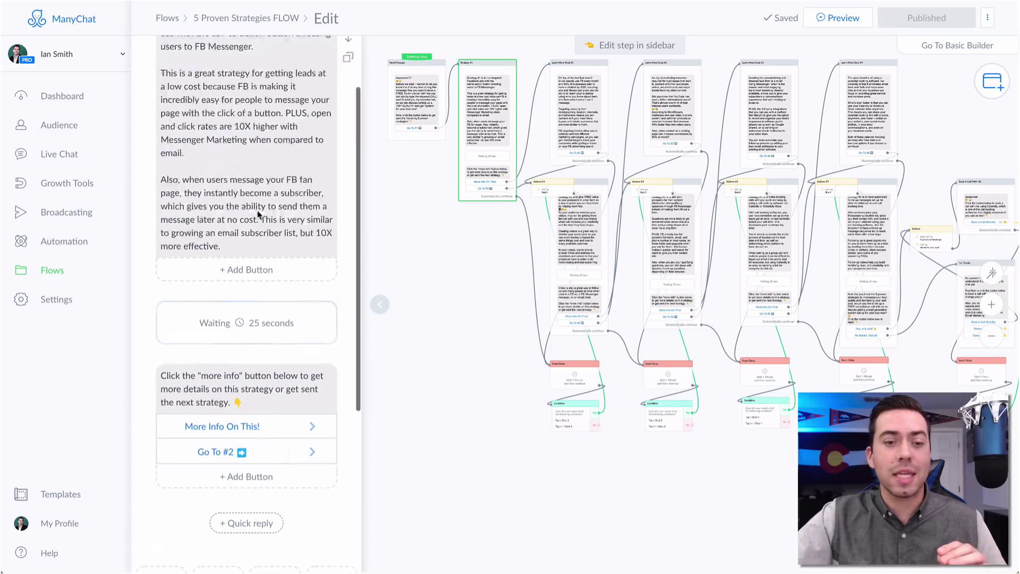
{"action": "scroll", "coordinate": [259, 228], "scroll_direction": "down", "scroll_amount": 3}
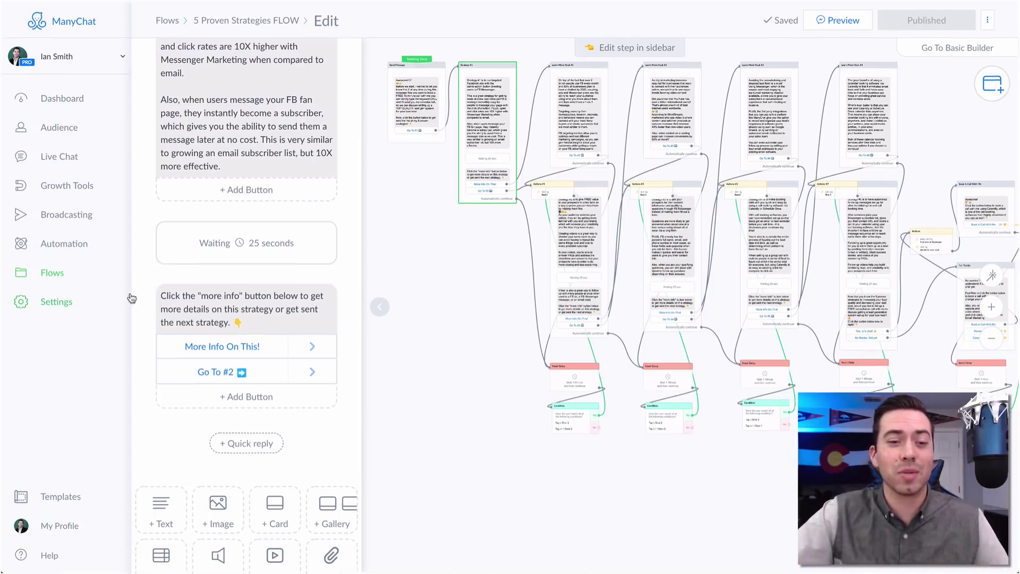
{"action": "scroll", "coordinate": [229, 255], "scroll_direction": "up", "scroll_amount": 3}
{"action": "scroll", "coordinate": [212, 202], "scroll_direction": "down", "scroll_amount": 5}
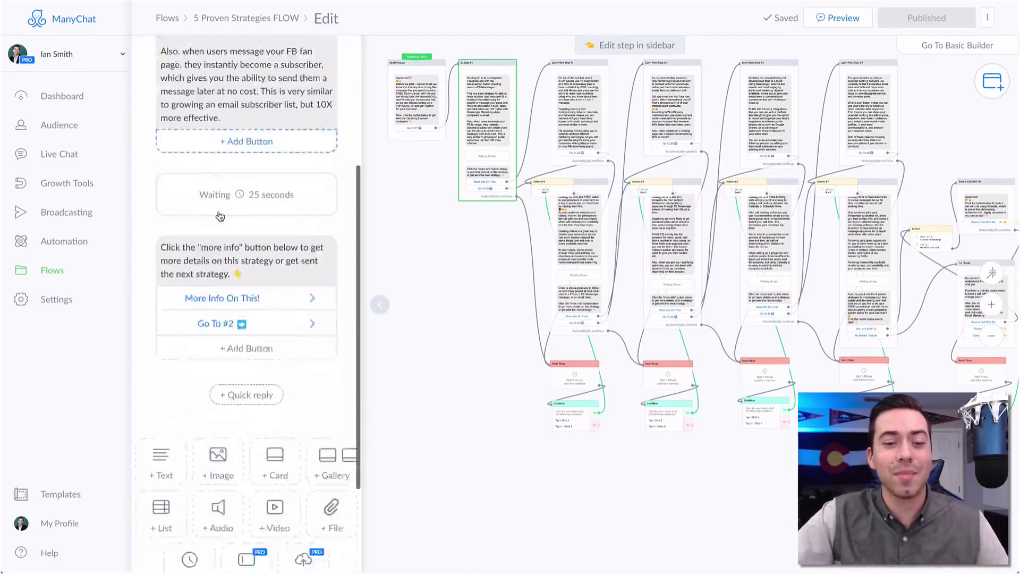
{"action": "left_click", "coordinate": [255, 228]}
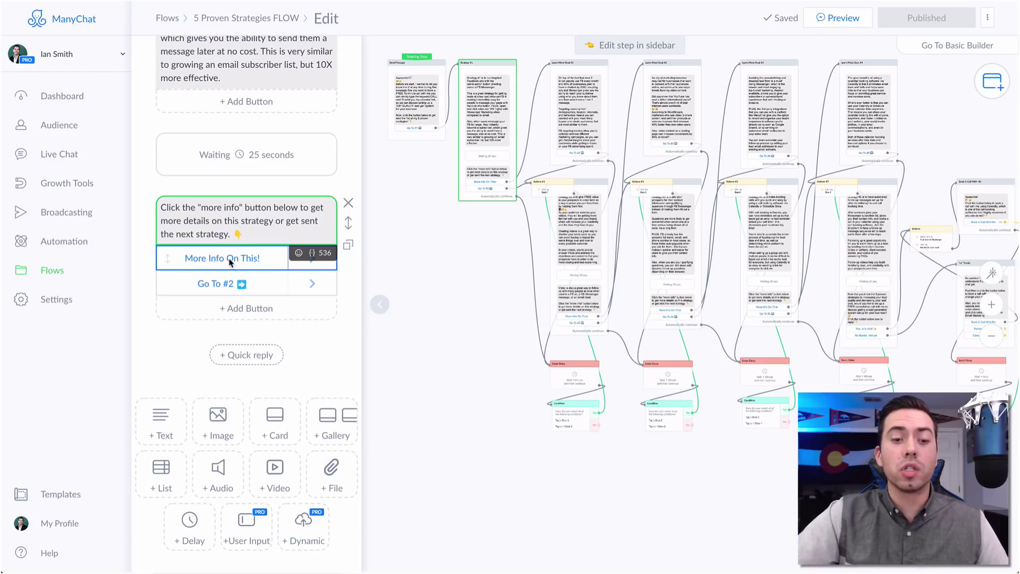
Step: Inspect the steps reached from Strategy #1's buttons: Learn More Strat #1, and Strategy #2 with its Actions #1 tagging step
{"action": "left_click", "coordinate": [578, 96]}
{"action": "scroll", "coordinate": [247, 198], "scroll_direction": "up", "scroll_amount": 1}
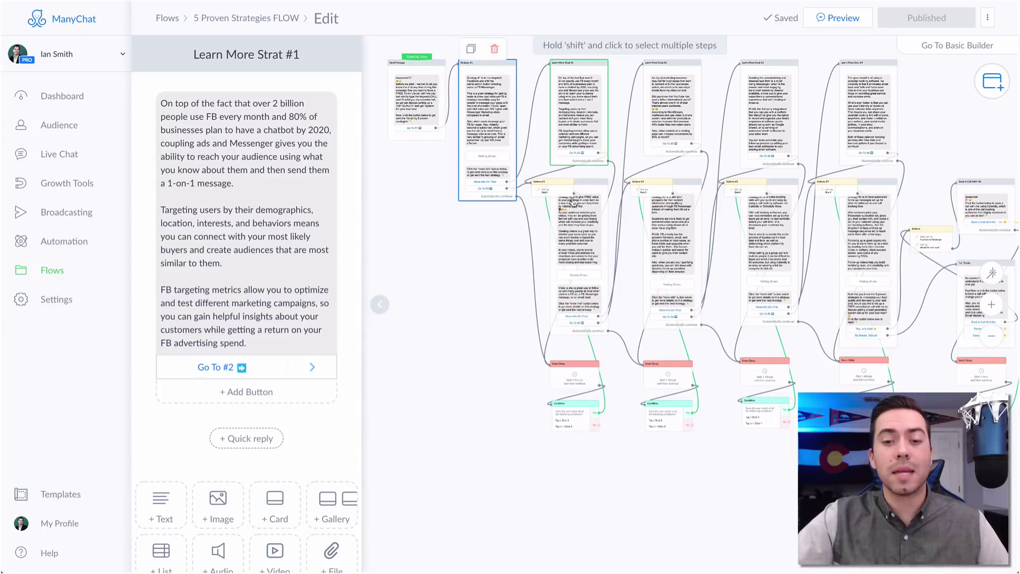
{"action": "left_click", "coordinate": [591, 220]}
{"action": "scroll", "coordinate": [279, 246], "scroll_direction": "down", "scroll_amount": 2}
{"action": "scroll", "coordinate": [278, 246], "scroll_direction": "up", "scroll_amount": 3}
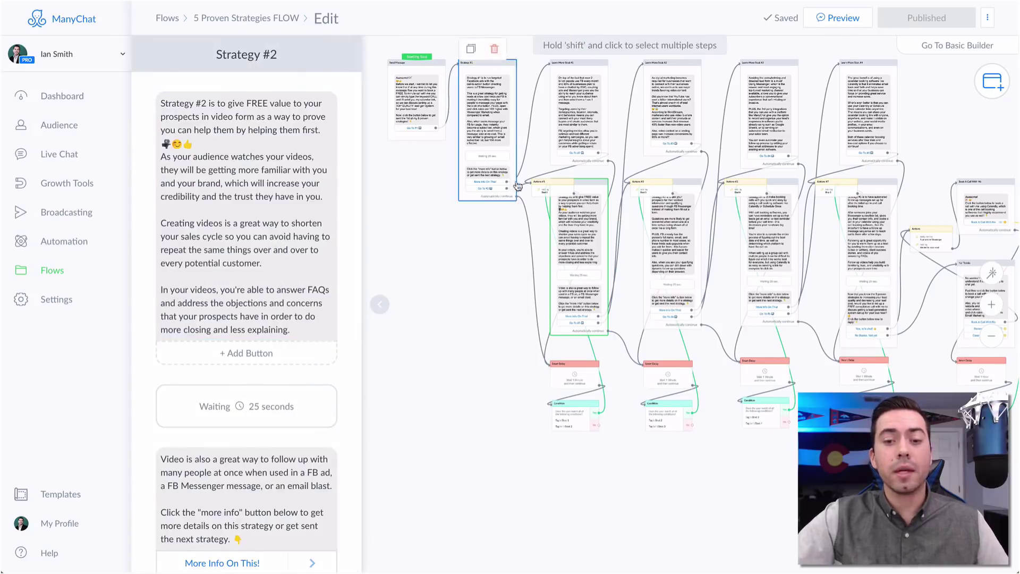
{"action": "scroll", "coordinate": [527, 202], "scroll_direction": "up", "scroll_amount": 3}
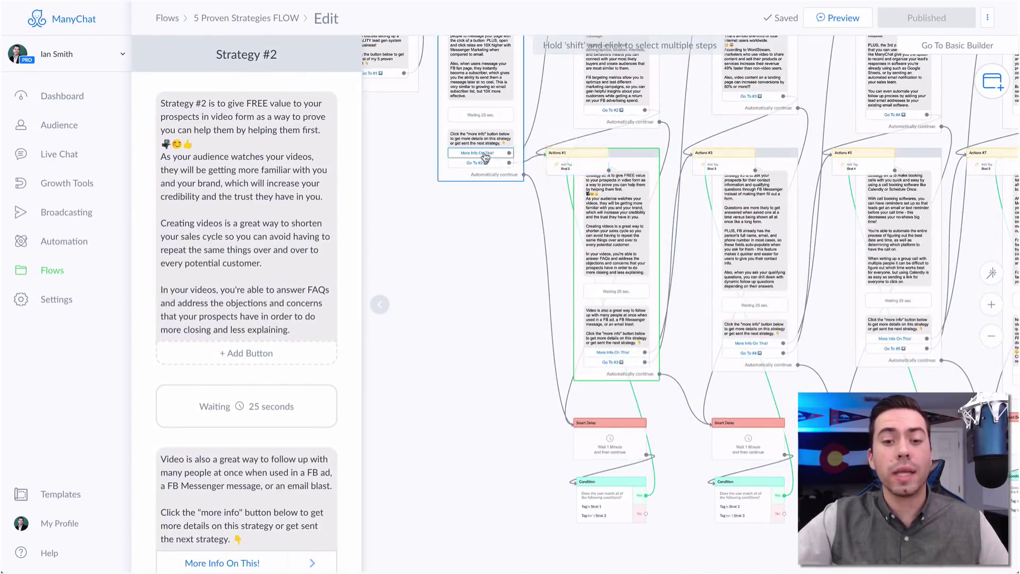
{"action": "left_click", "coordinate": [564, 164]}
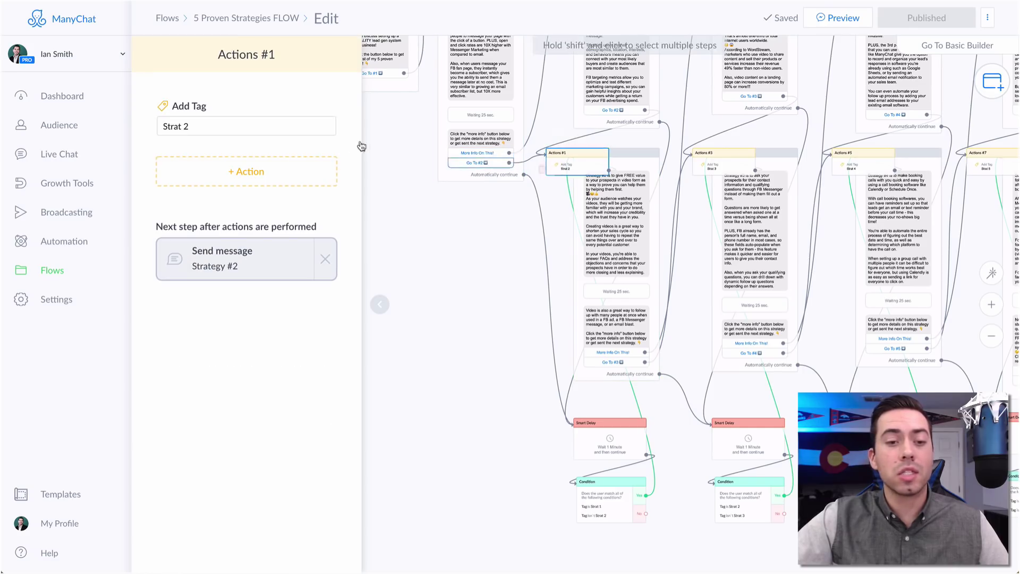
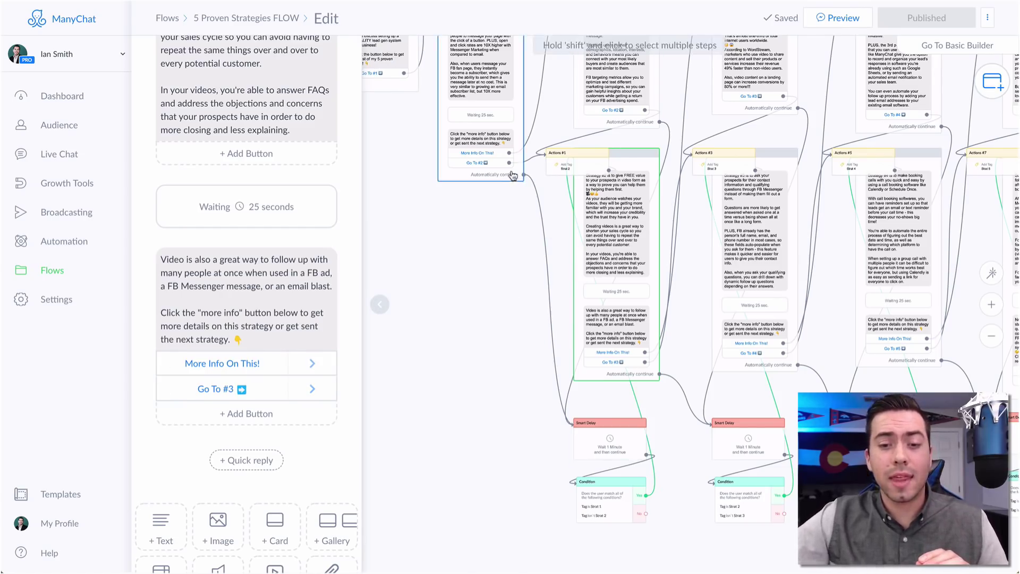
Step: Trace Strategy #1's automatic continuation through the Smart Delay to the Condition that checks the Strat 1 and Strat 2 tags
{"action": "left_click", "coordinate": [488, 93]}
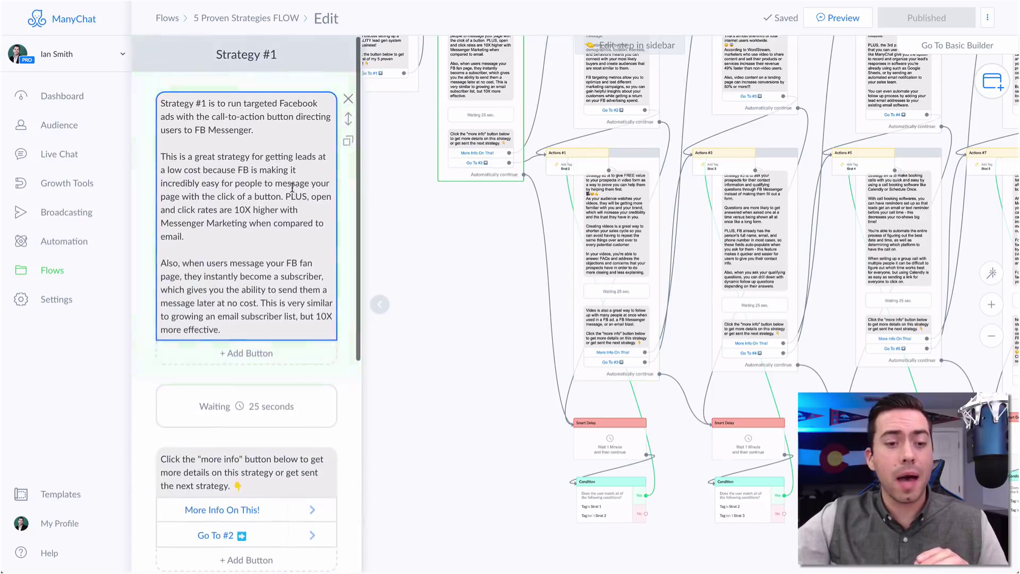
{"action": "scroll", "coordinate": [290, 197], "scroll_direction": "down", "scroll_amount": 2}
{"action": "scroll", "coordinate": [290, 197], "scroll_direction": "down", "scroll_amount": 5}
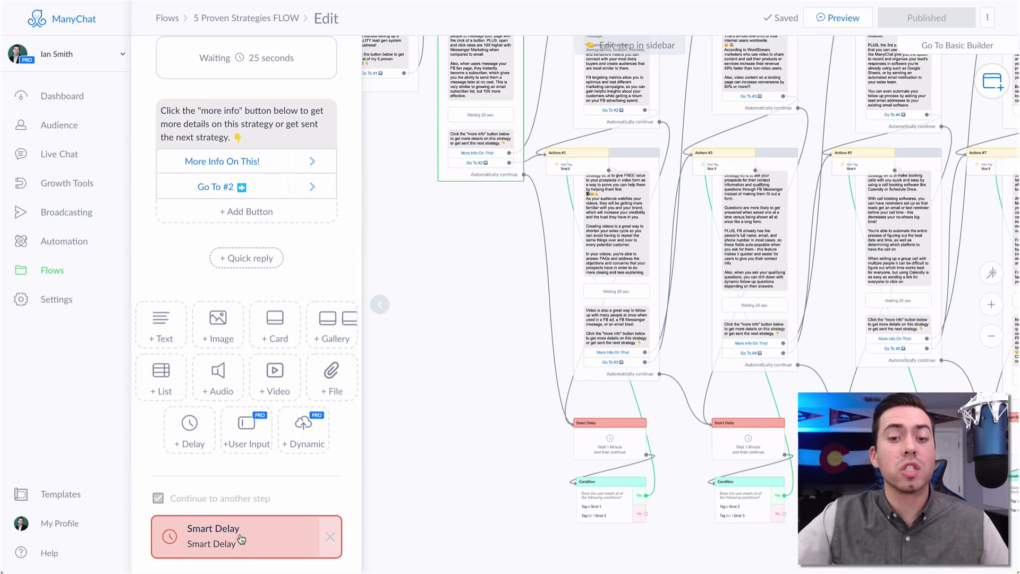
{"action": "left_click", "coordinate": [610, 444]}
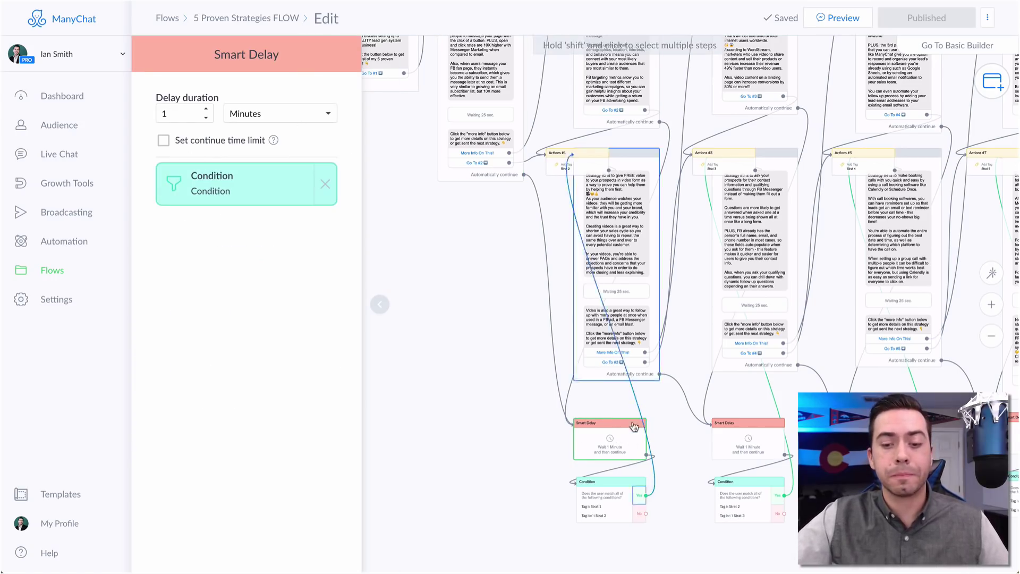
{"action": "left_click", "coordinate": [617, 504]}
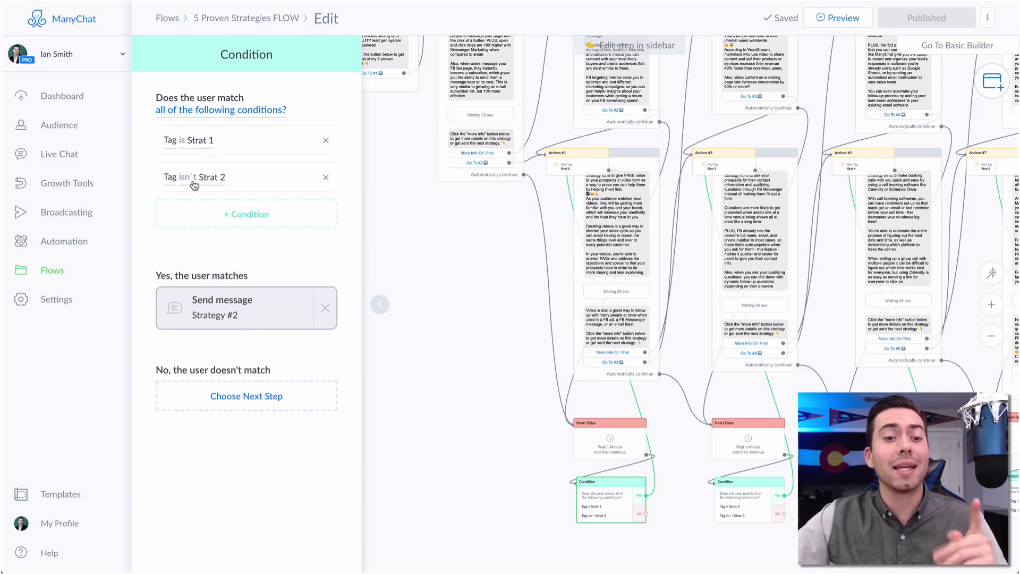
{"action": "left_click", "coordinate": [223, 308]}
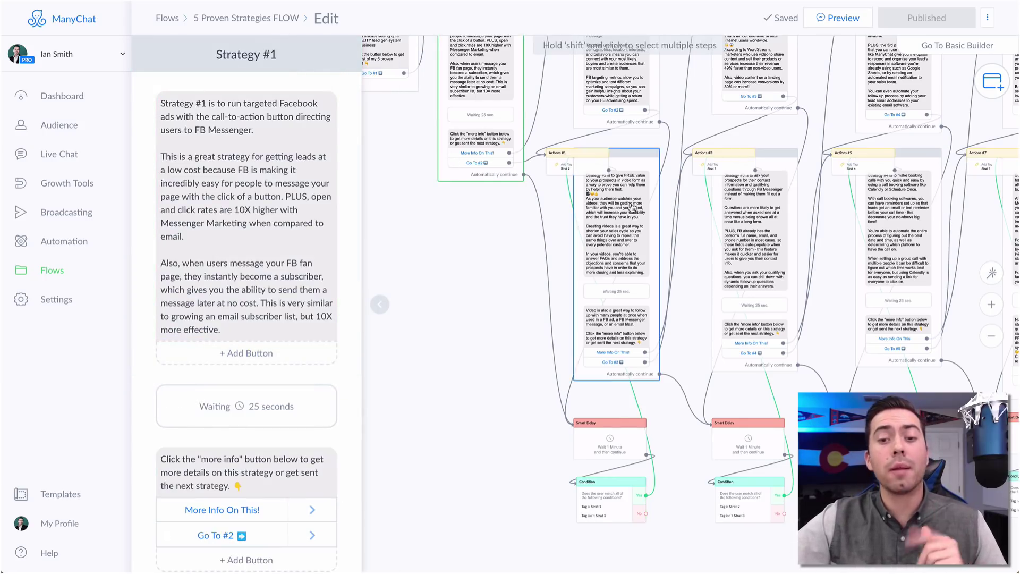
{"action": "left_click", "coordinate": [613, 516]}
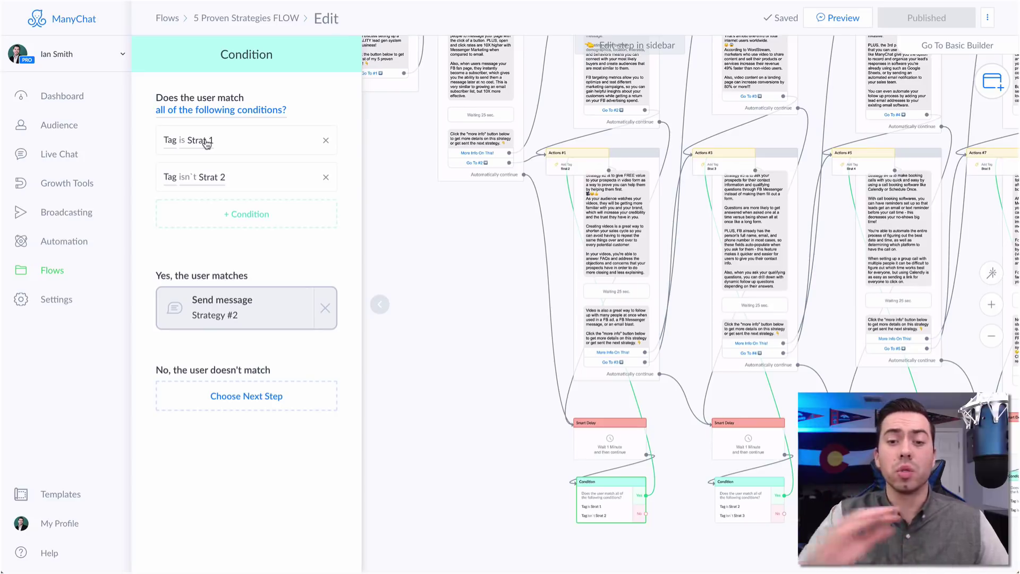
Step: Review the Strategy #2 message from its opening text through the waiting block to the Go To #3 button
{"action": "left_click", "coordinate": [638, 212]}
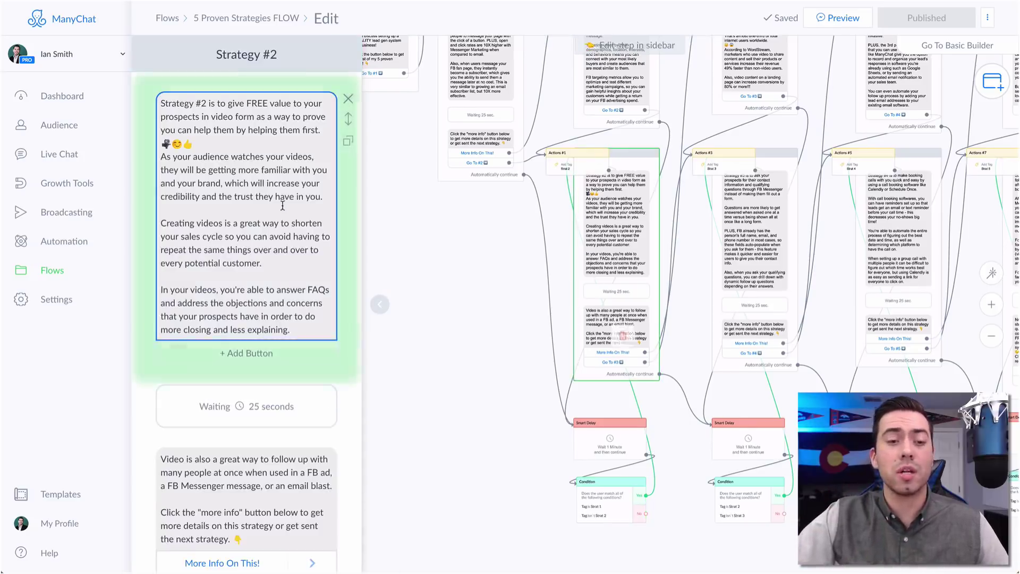
{"action": "scroll", "coordinate": [280, 199], "scroll_direction": "down", "scroll_amount": 4}
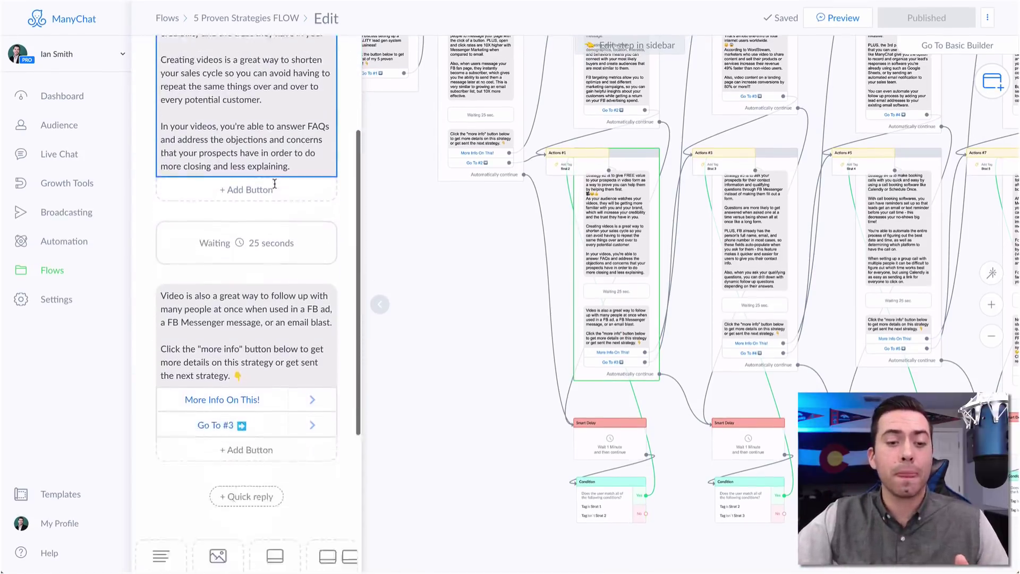
{"action": "scroll", "coordinate": [274, 187], "scroll_direction": "up", "scroll_amount": 3}
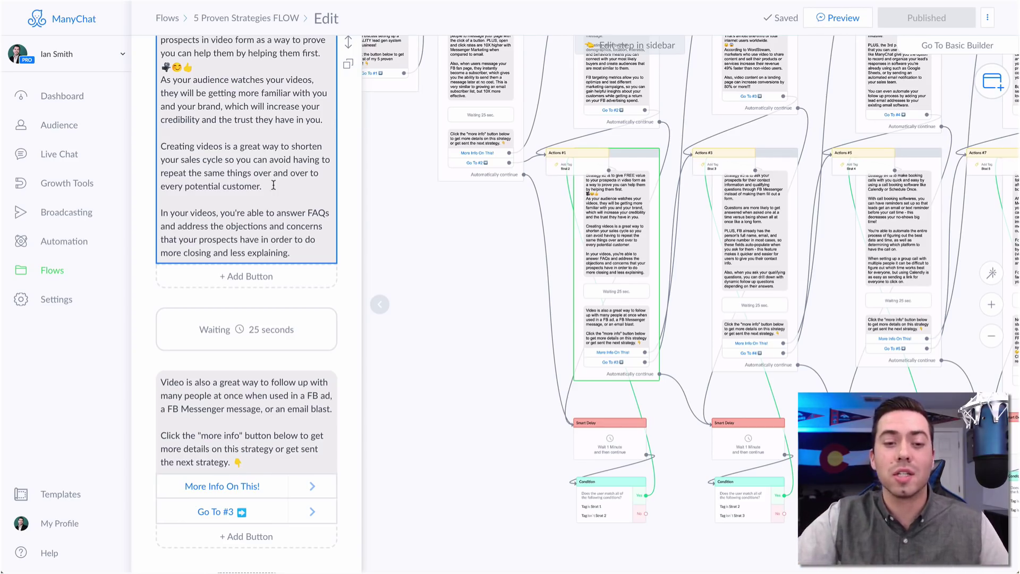
{"action": "scroll", "coordinate": [265, 184], "scroll_direction": "up", "scroll_amount": 3}
{"action": "scroll", "coordinate": [241, 169], "scroll_direction": "down", "scroll_amount": 5}
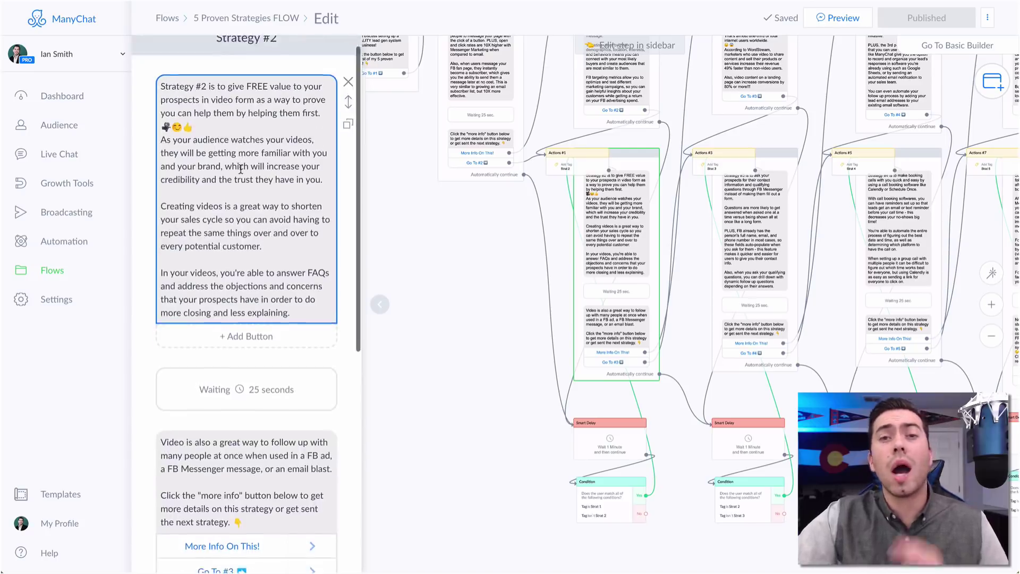
{"action": "scroll", "coordinate": [241, 169], "scroll_direction": "down", "scroll_amount": 5}
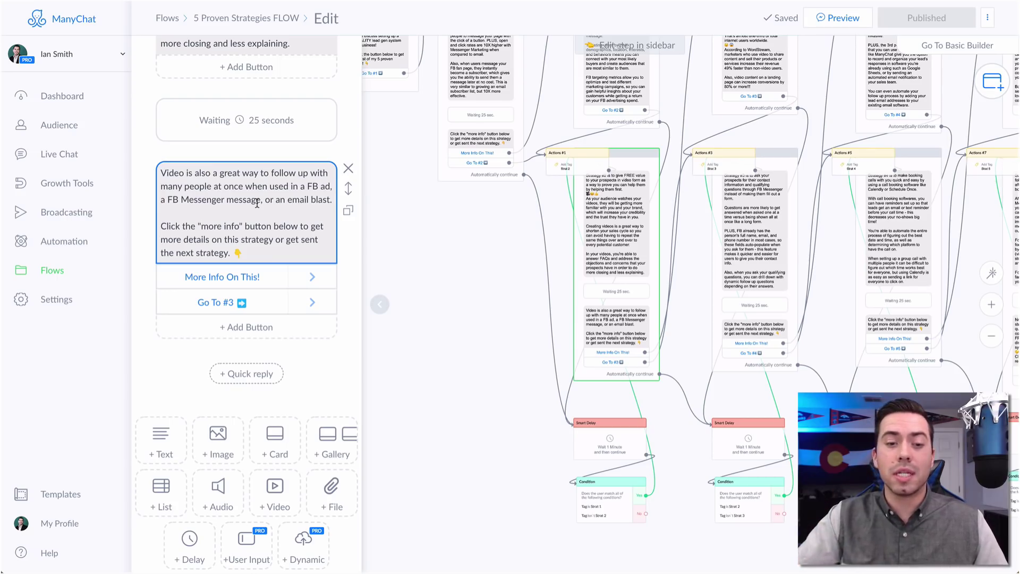
{"action": "left_click", "coordinate": [267, 307]}
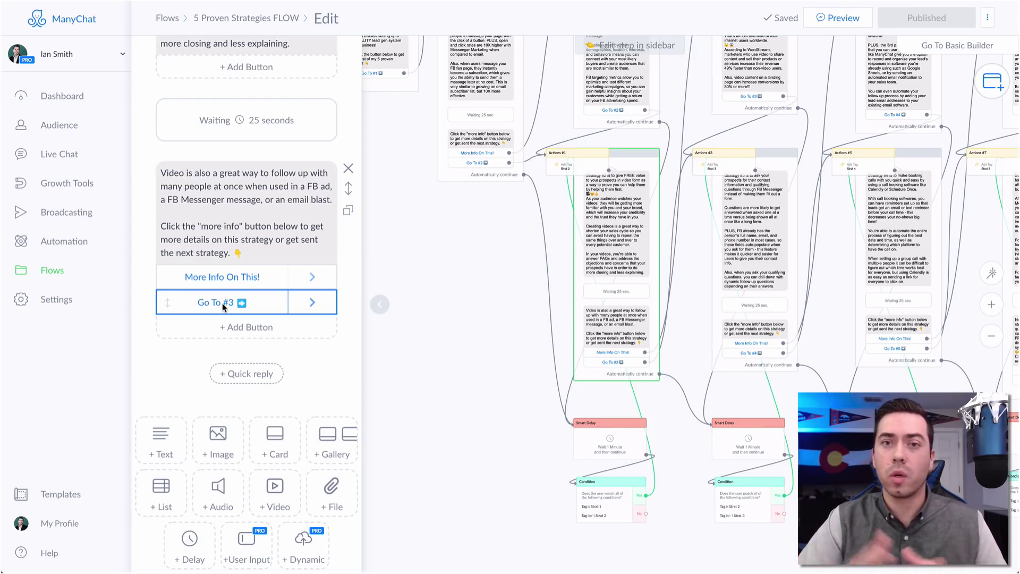
{"action": "scroll", "coordinate": [223, 307], "scroll_direction": "down", "scroll_amount": 1}
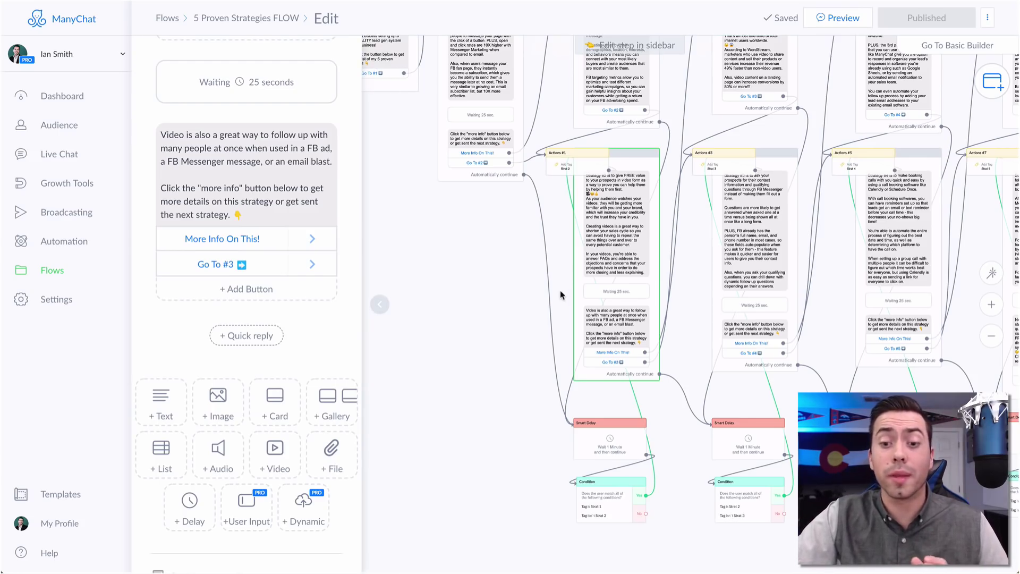
Step: Follow Strategy #2's Go To #3 button through the Actions #3 tagging step to the Strategy #3 message
{"action": "mouse_move", "coordinate": [617, 246]}
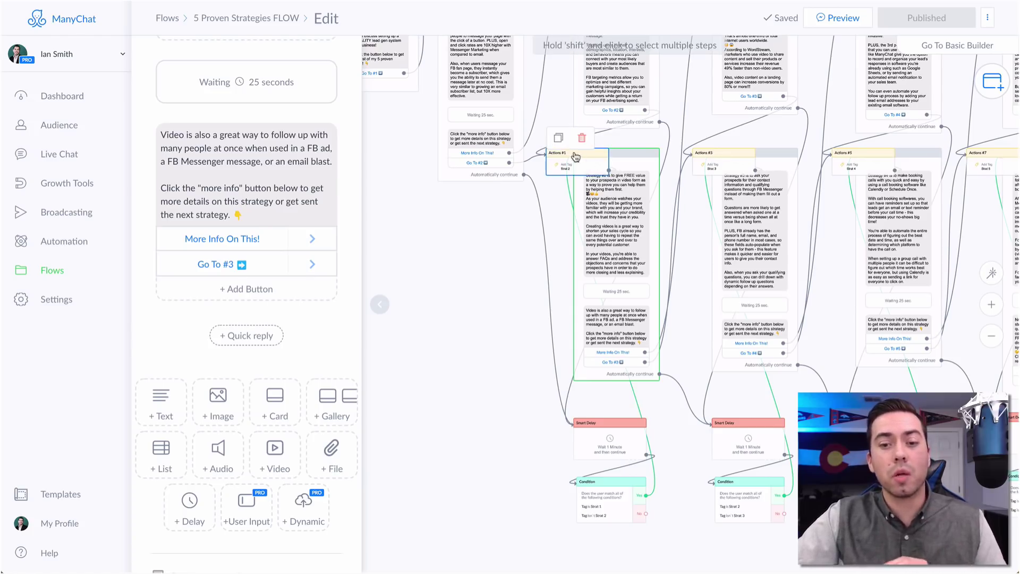
{"action": "scroll", "coordinate": [215, 389], "scroll_direction": "up", "scroll_amount": 2}
{"action": "left_click", "coordinate": [215, 382]}
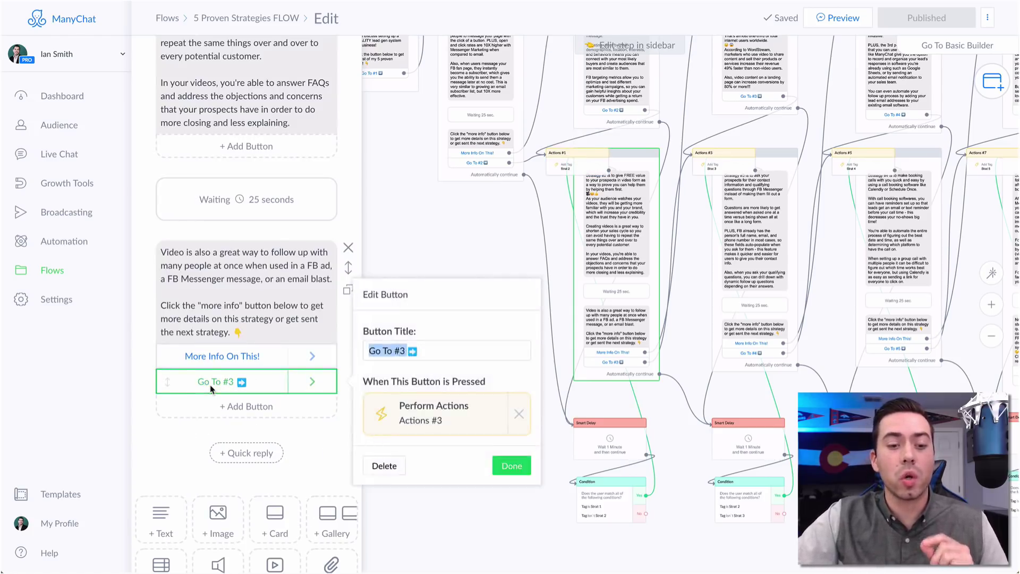
{"action": "left_click", "coordinate": [445, 426]}
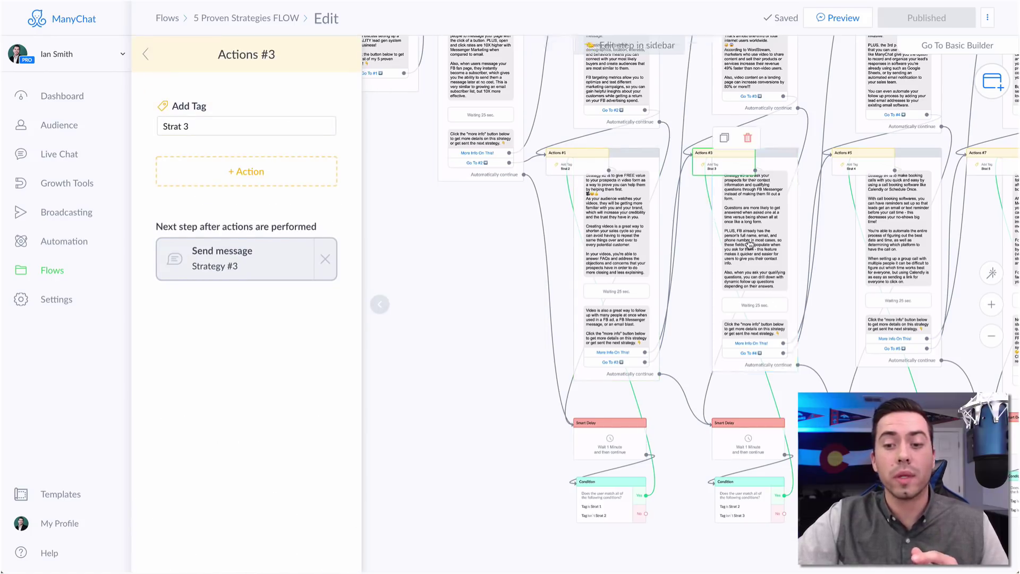
{"action": "left_click", "coordinate": [293, 261]}
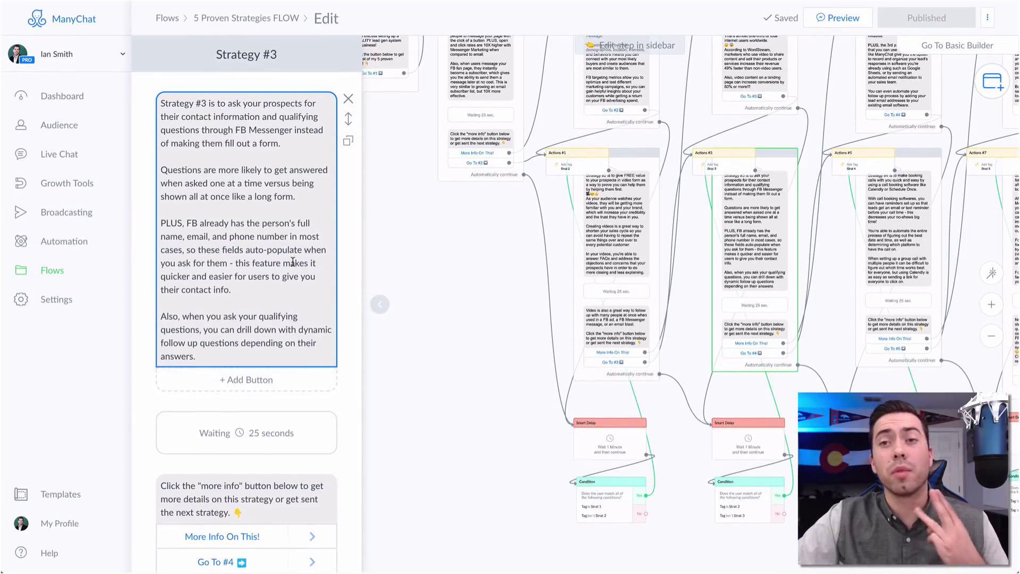
Step: Review the rest of the Strategy #3 message and follow its Go To #4 button to the Actions #5 tagging step
{"action": "scroll", "coordinate": [255, 298], "scroll_direction": "down", "scroll_amount": 4}
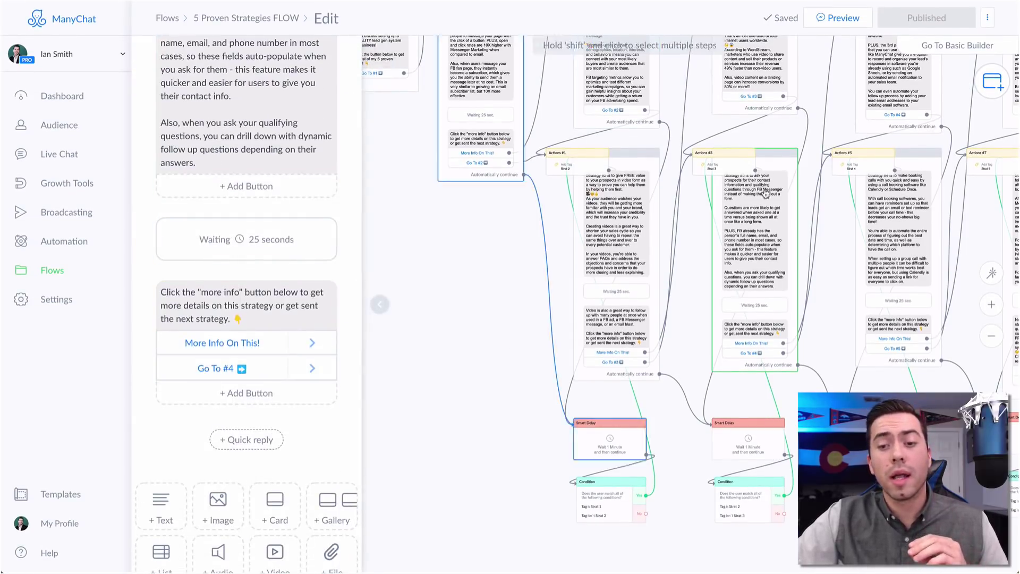
{"action": "left_click", "coordinate": [268, 369]}
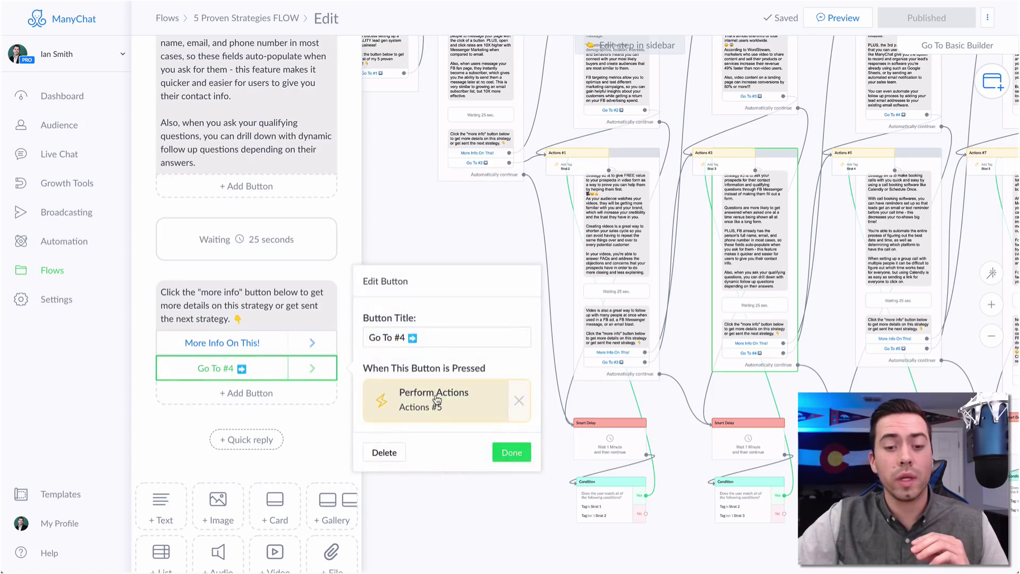
{"action": "left_click", "coordinate": [433, 402]}
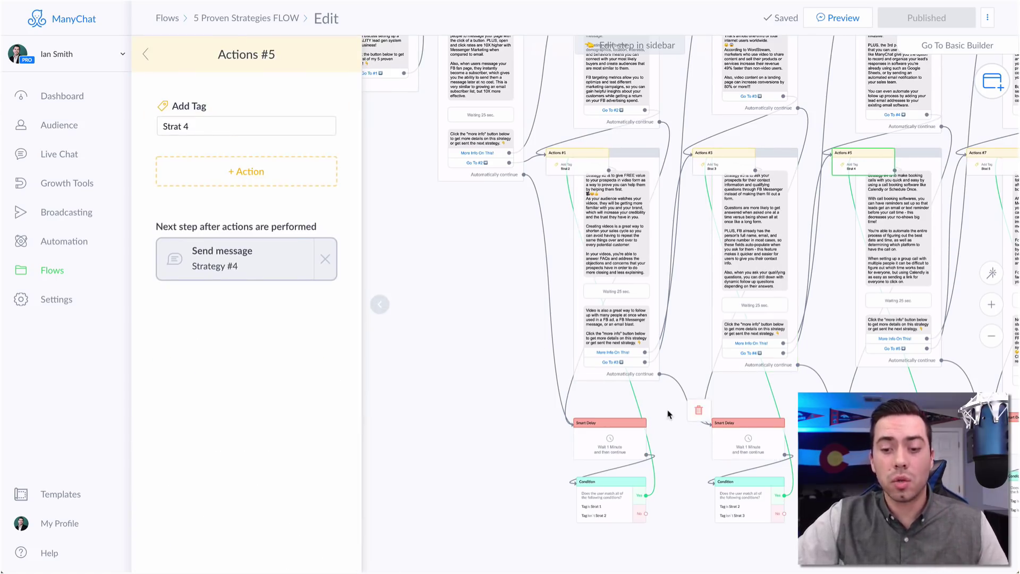
Step: Inspect the Smart Delay and Condition pairs beneath the later strategies, opening the Condition that checks the Strat 4 and Strat 5 tags
{"action": "scroll", "coordinate": [576, 296], "scroll_direction": "down", "scroll_amount": 5}
{"action": "scroll", "coordinate": [576, 296], "scroll_direction": "right", "scroll_amount": 5}
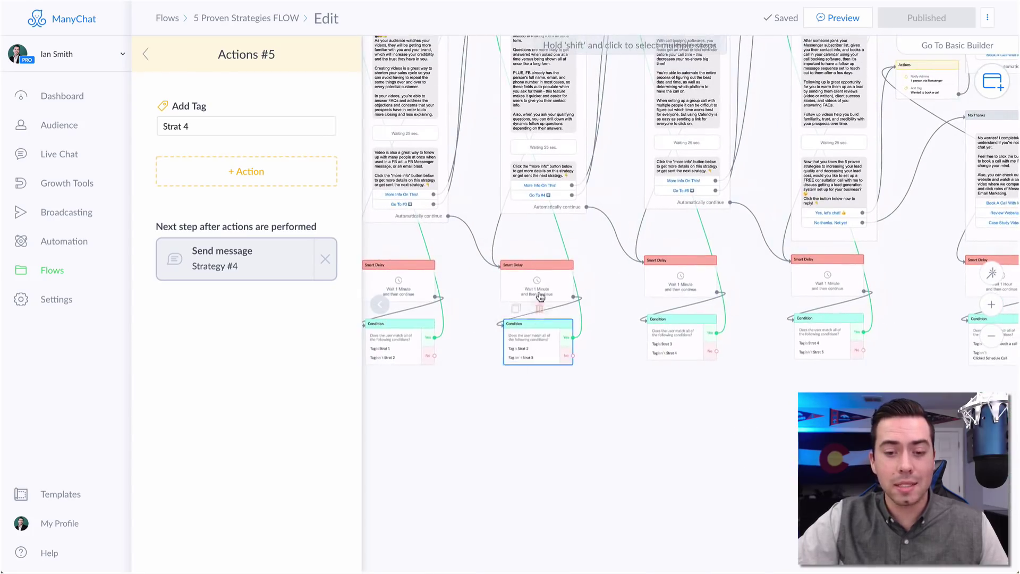
{"action": "mouse_move", "coordinate": [562, 347]}
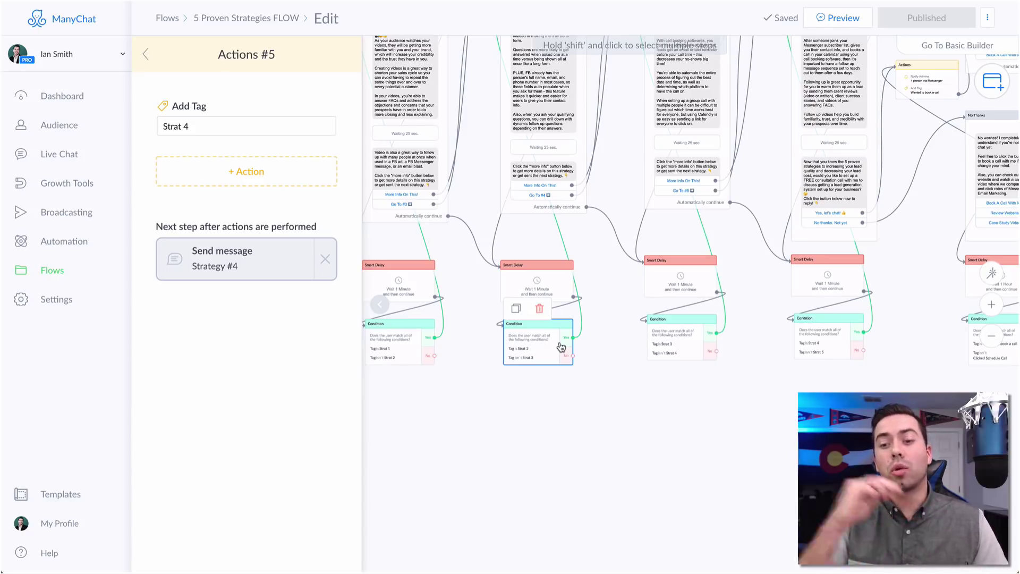
{"action": "scroll", "coordinate": [496, 462], "scroll_direction": "right", "scroll_amount": 5}
{"action": "scroll", "coordinate": [497, 462], "scroll_direction": "up", "scroll_amount": 1}
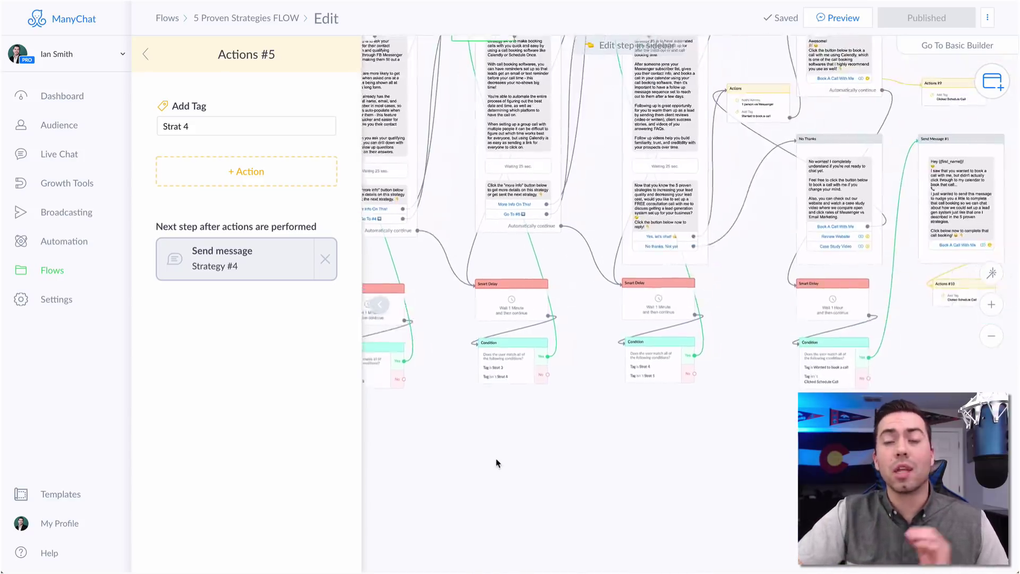
{"action": "left_click", "coordinate": [640, 365]}
{"action": "left_click_drag", "start_coordinate": [747, 278], "coordinate": [616, 390]}
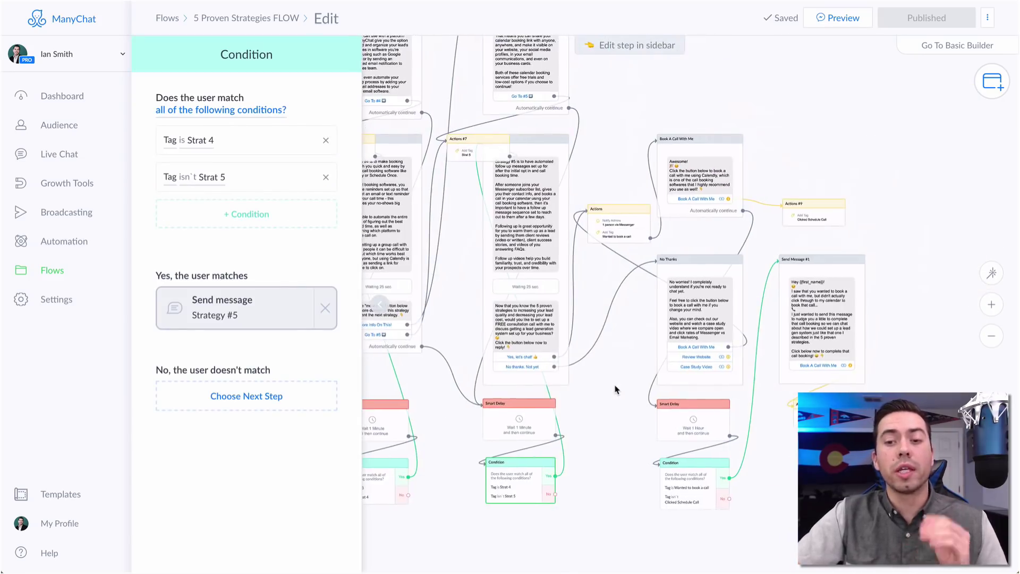
Step: Review the Strategy #5 message from its opening text to the consultation offer with its two reply buttons
{"action": "left_click", "coordinate": [529, 249]}
{"action": "left_click", "coordinate": [227, 196]}
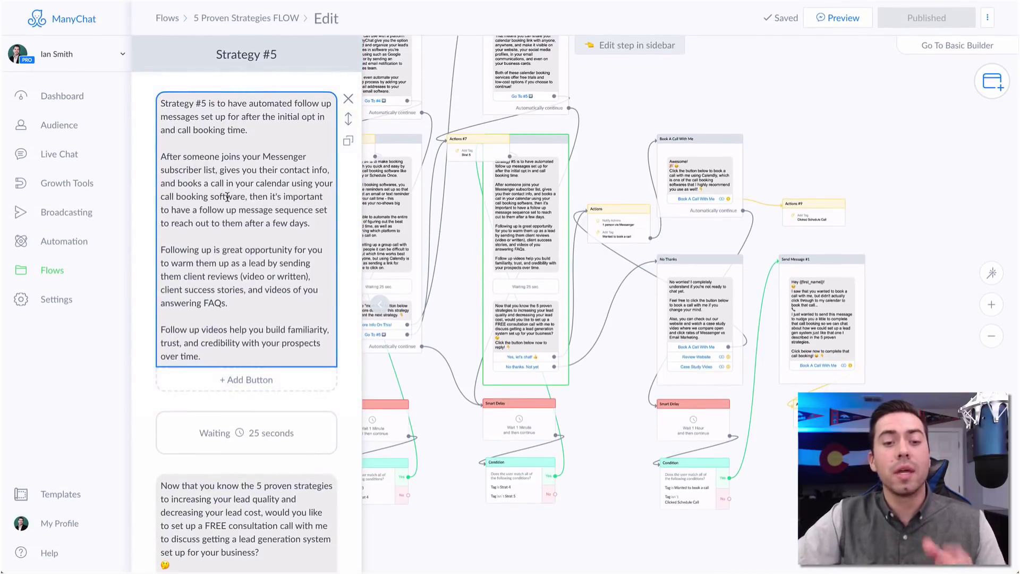
{"action": "scroll", "coordinate": [228, 197], "scroll_direction": "down", "scroll_amount": 6}
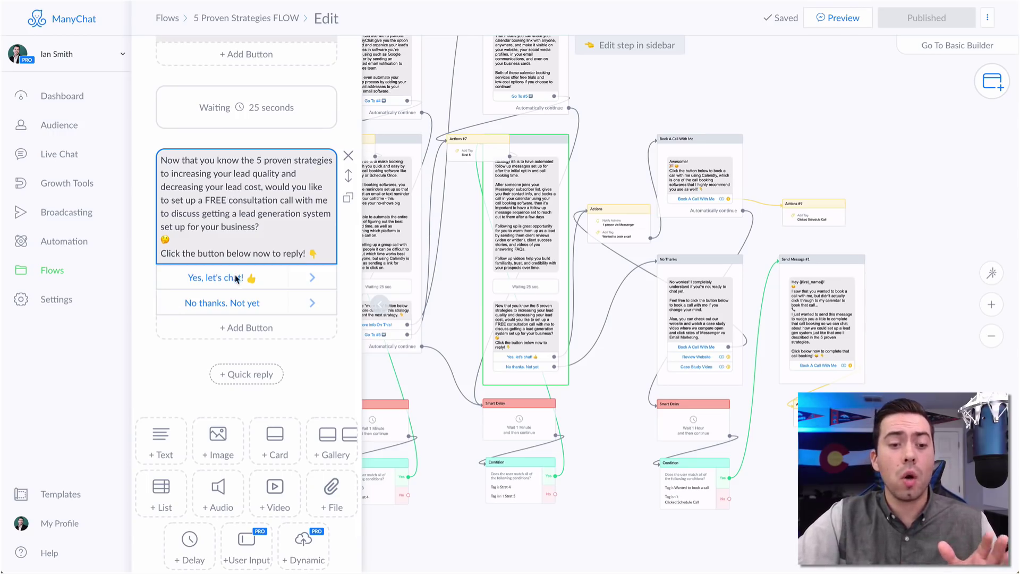
Step: Trace the Yes, let's chat! reply through its admin notification and tagging actions, the Book A Call With Me message and Actions #9
{"action": "left_click", "coordinate": [304, 281]}
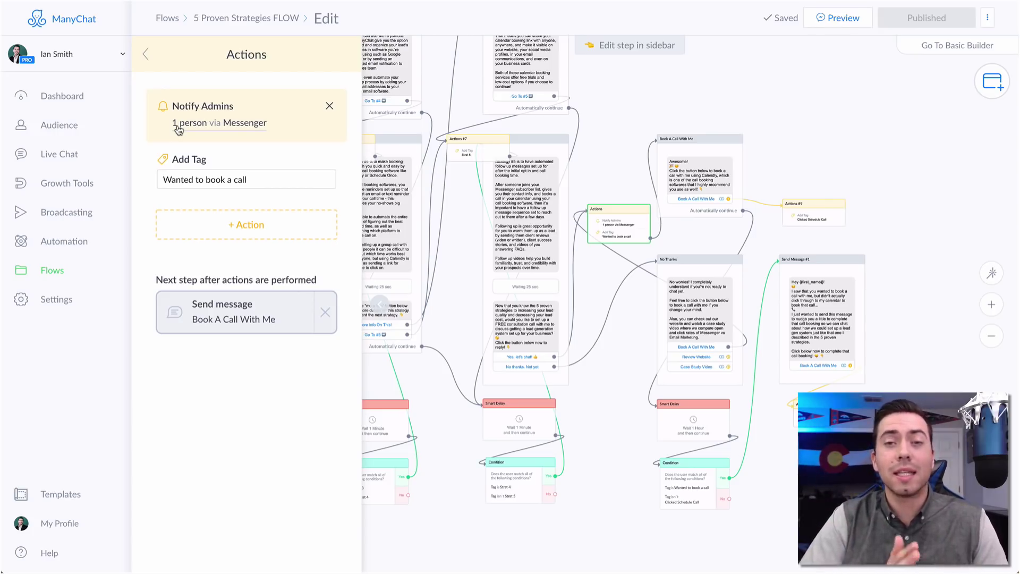
{"action": "left_click", "coordinate": [689, 169]}
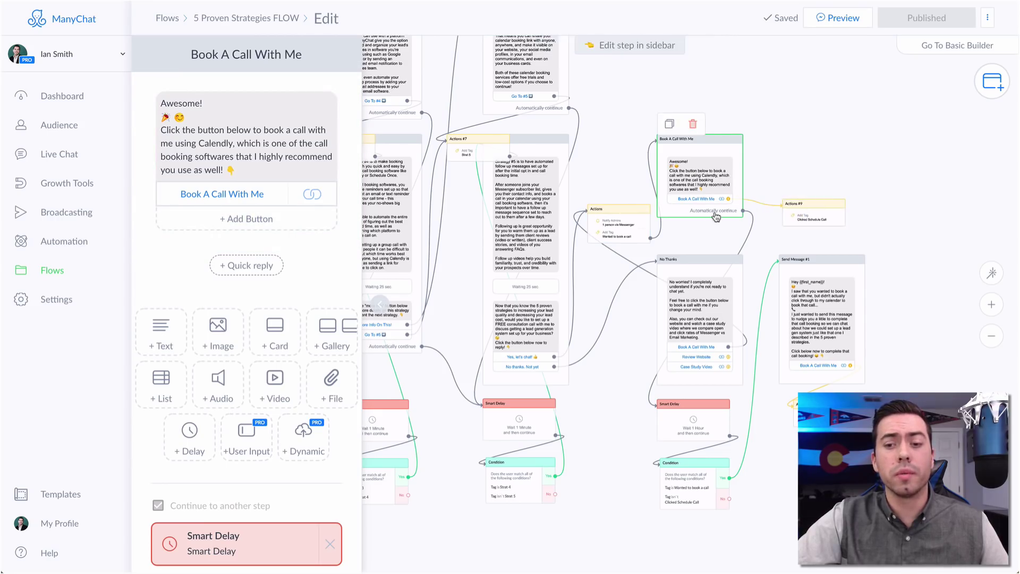
{"action": "left_click", "coordinate": [805, 216]}
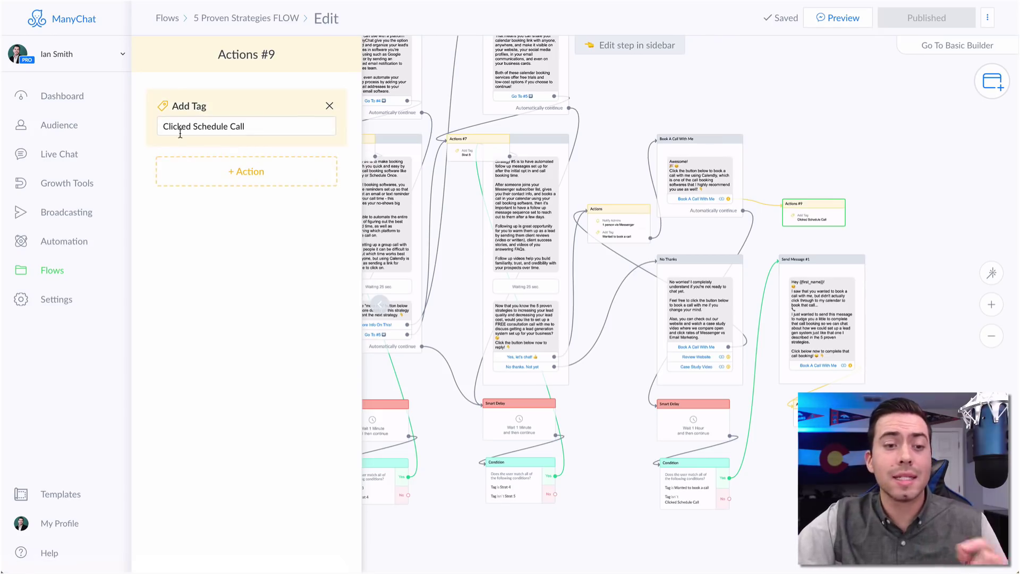
Step: Retrace the booking path from Strategy #5, comparing where the Wanted to book a call and Clicked Schedule Call tags are added
{"action": "left_click", "coordinate": [529, 225]}
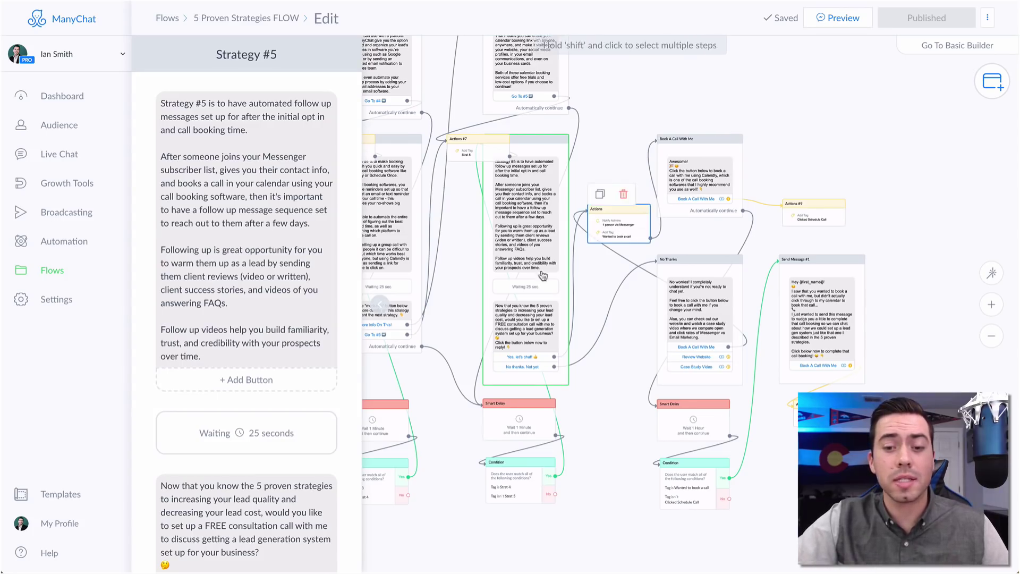
{"action": "scroll", "coordinate": [298, 340], "scroll_direction": "down", "scroll_amount": 4}
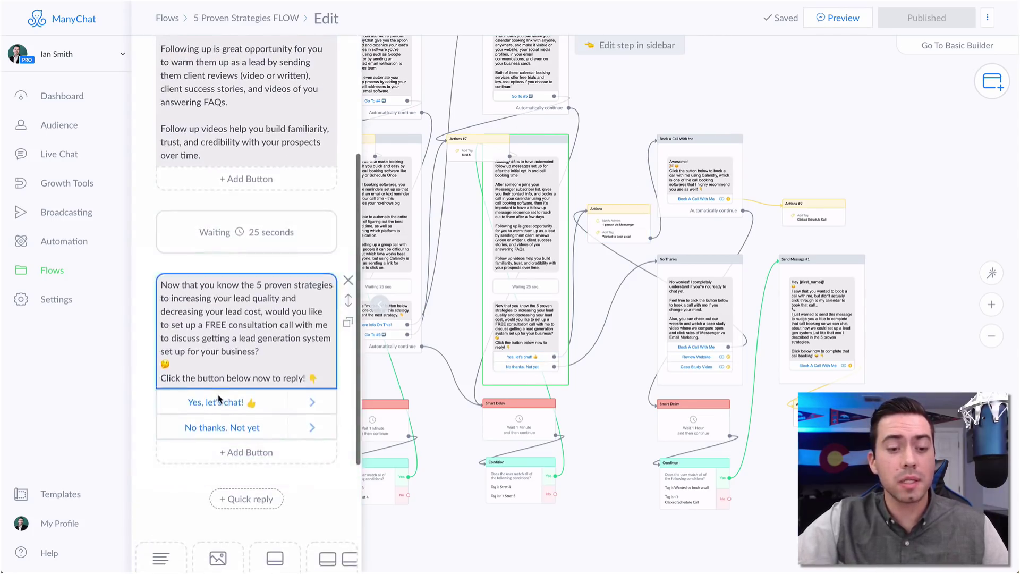
{"action": "left_click", "coordinate": [605, 239]}
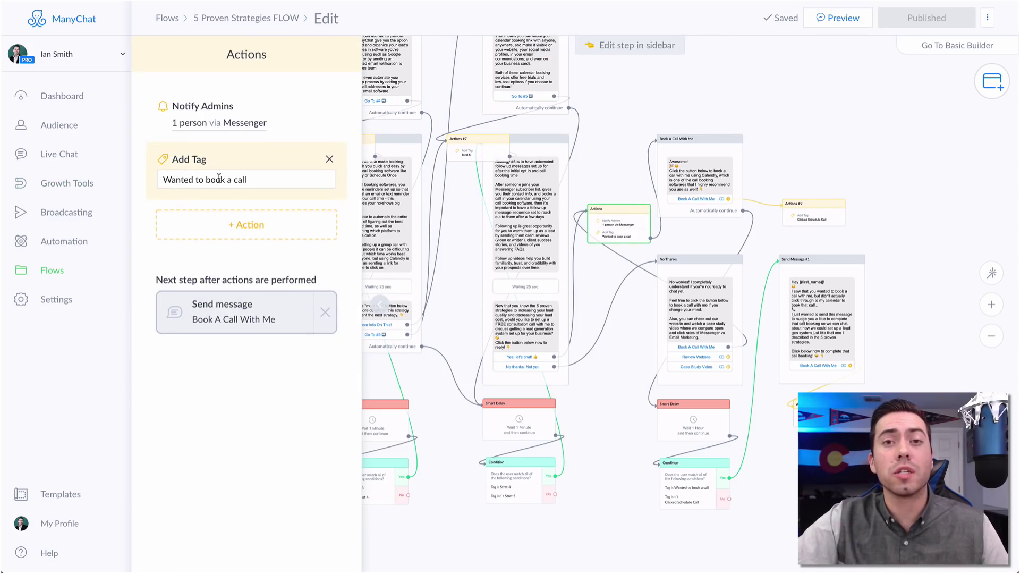
{"action": "left_click", "coordinate": [696, 175]}
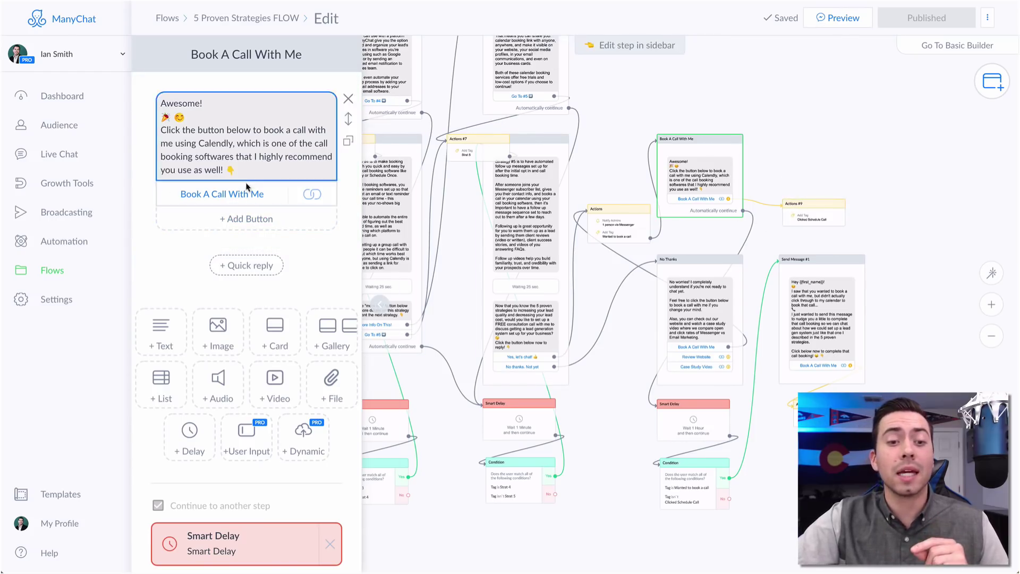
{"action": "left_click", "coordinate": [792, 209]}
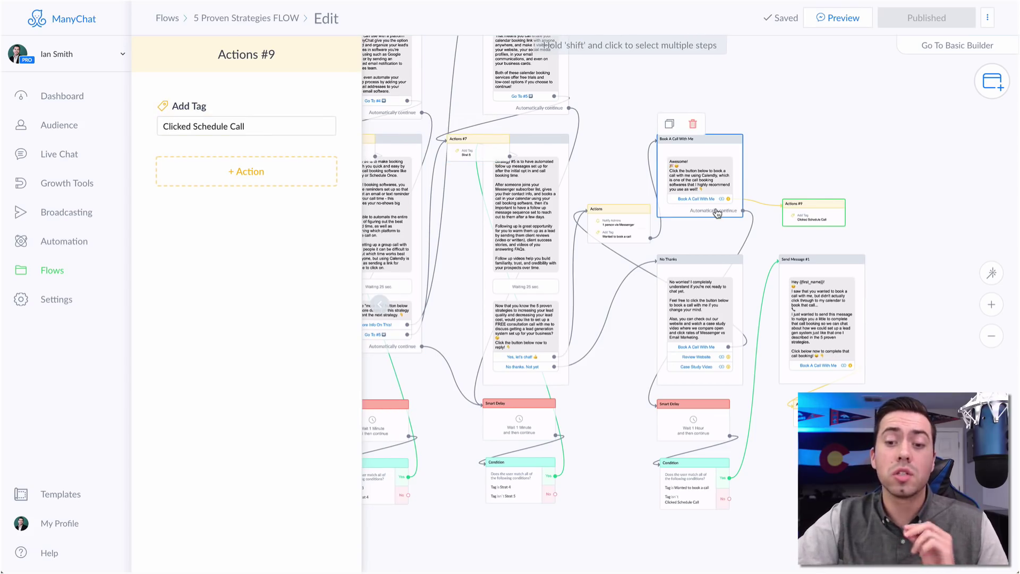
{"action": "left_click", "coordinate": [615, 223]}
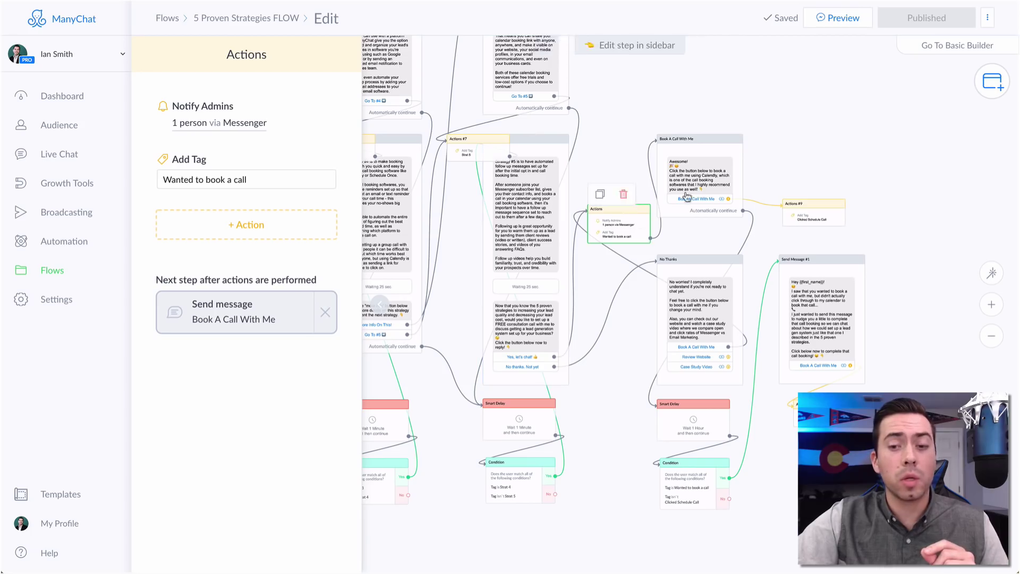
{"action": "left_click", "coordinate": [708, 186]}
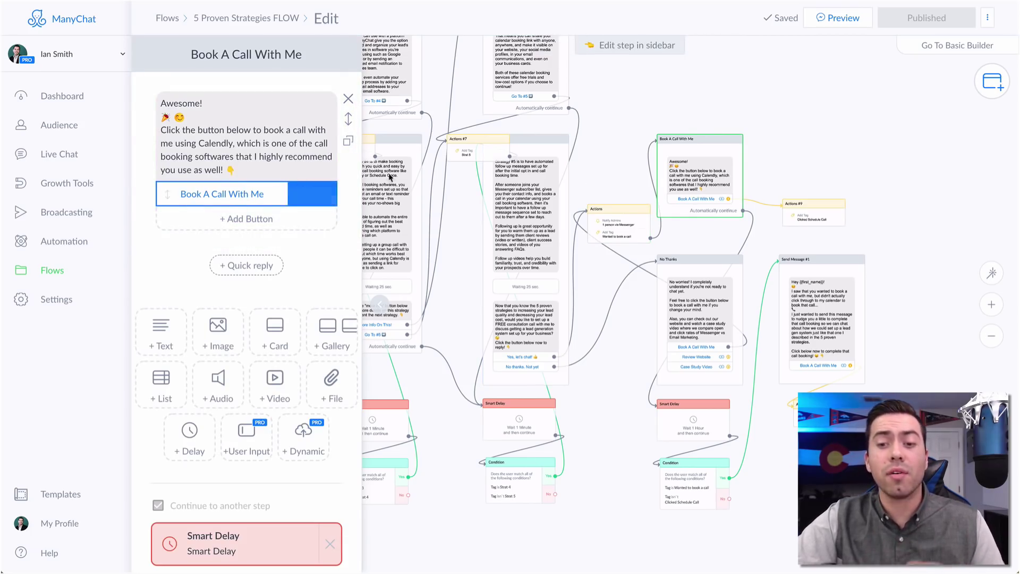
Step: Follow Book A Call With Me's automatic continuation through the Smart Delay and the booking-tags Condition to Send Message #1
{"action": "left_click", "coordinate": [701, 421]}
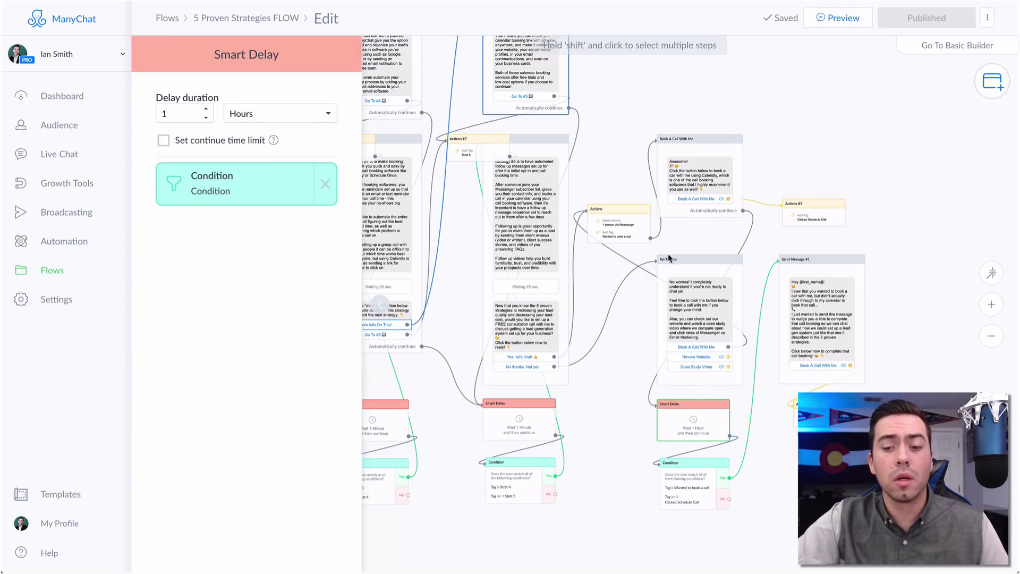
{"action": "left_click", "coordinate": [234, 184]}
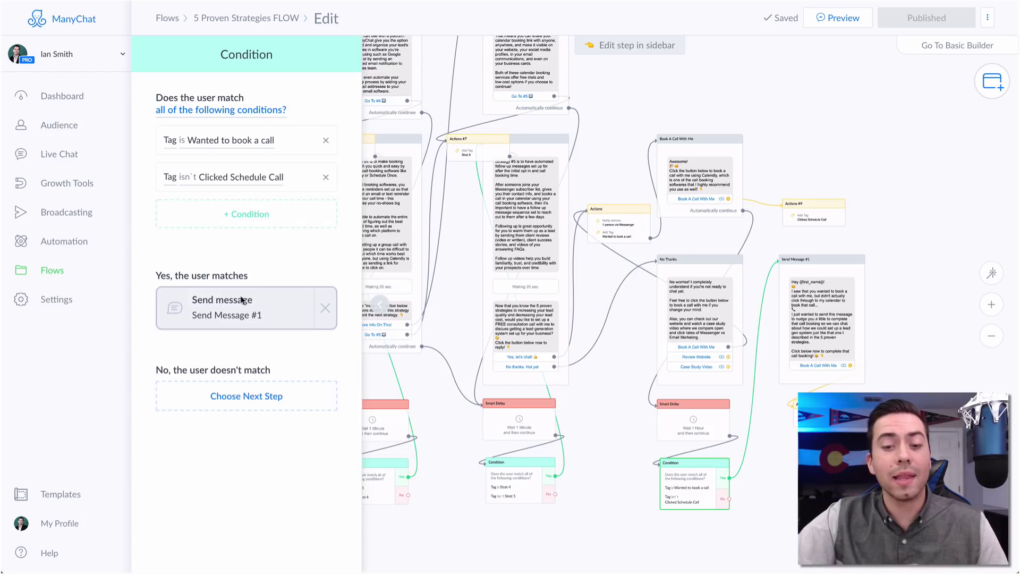
{"action": "left_click", "coordinate": [821, 314]}
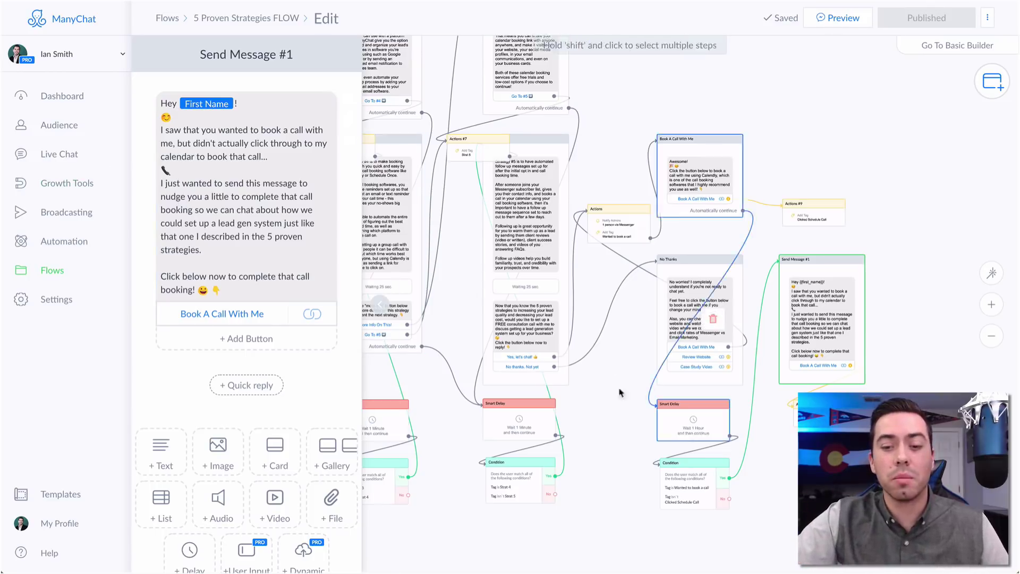
Step: Collapse the step-editing sidebar and survey the entire 5 Proven Strategies flow from the opt-in message to the booking follow-up
{"action": "scroll", "coordinate": [615, 386], "scroll_direction": "down", "scroll_amount": 2}
{"action": "scroll", "coordinate": [615, 385], "scroll_direction": "down", "scroll_amount": 2}
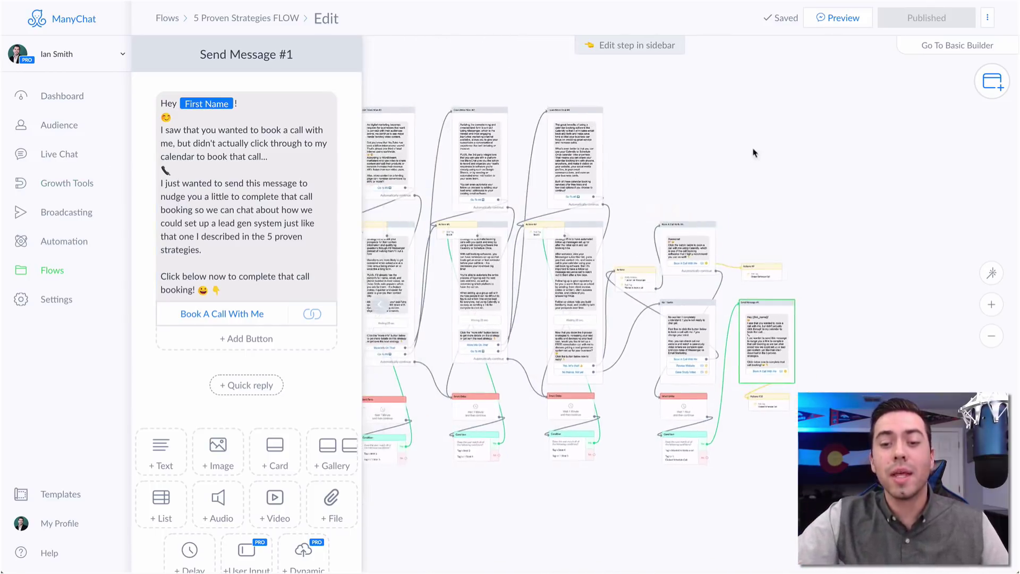
{"action": "scroll", "coordinate": [751, 155], "scroll_direction": "up", "scroll_amount": 1}
{"action": "scroll", "coordinate": [686, 297], "scroll_direction": "down", "scroll_amount": 2}
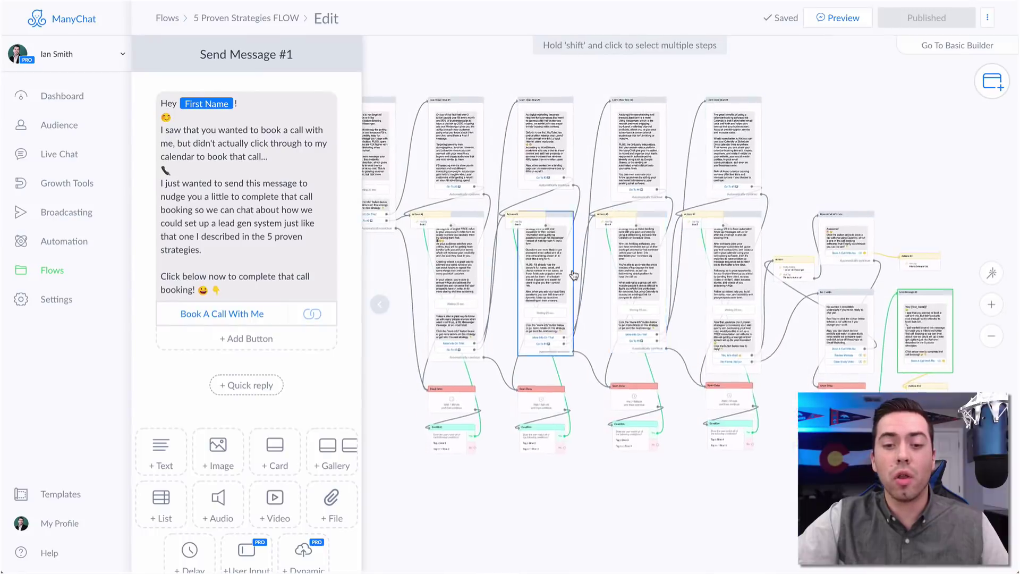
{"action": "scroll", "coordinate": [404, 367], "scroll_direction": "up", "scroll_amount": 1}
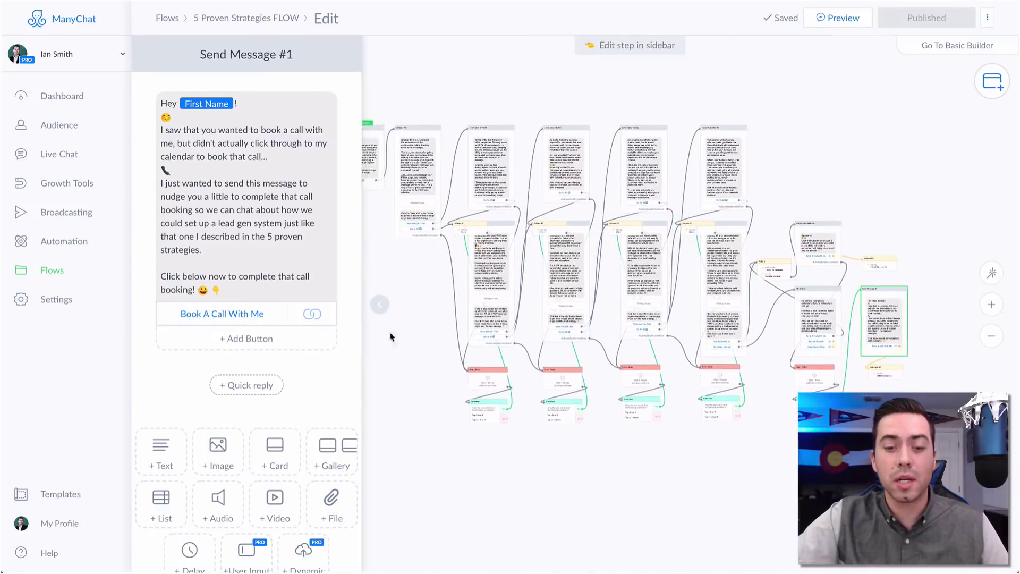
{"action": "left_click", "coordinate": [379, 301]}
{"action": "scroll", "coordinate": [372, 346], "scroll_direction": "up", "scroll_amount": 3}
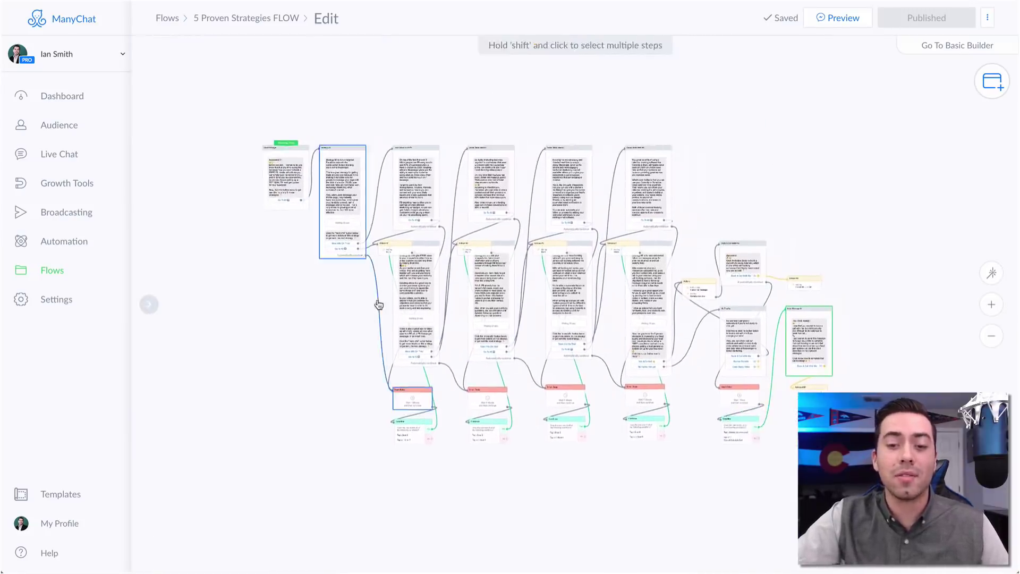